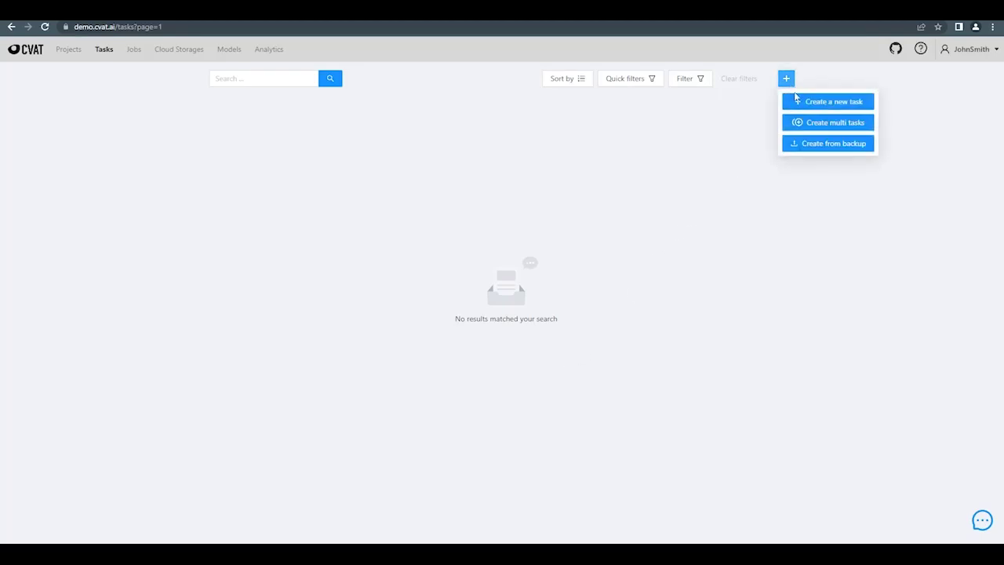
# Name a new task 'Lidar vehicle annotation' and give it a single 'Vehicle' label.
pyautogui.click(800, 101)
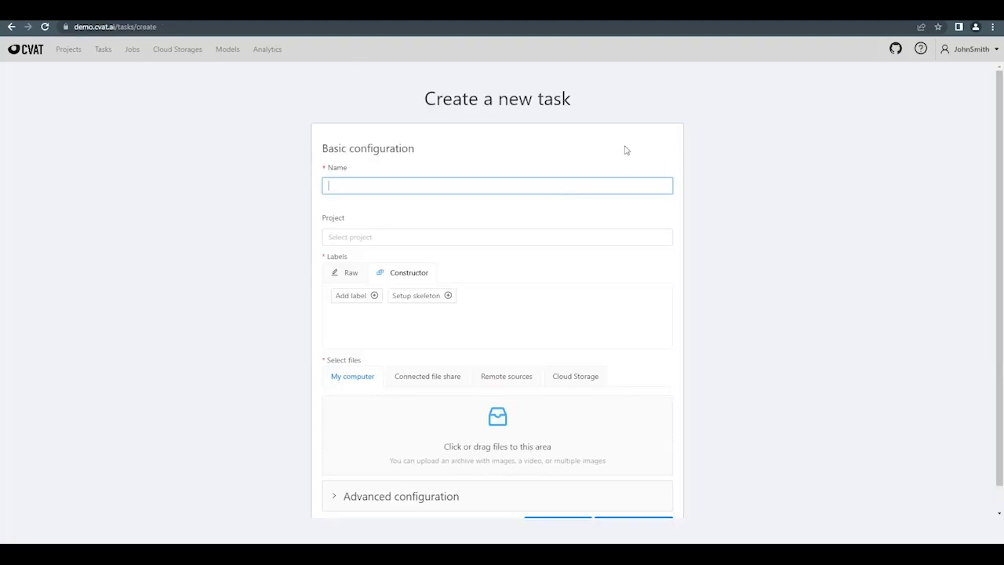
pyautogui.write('Lidar vehicle annotation')
pyautogui.click(355, 295)
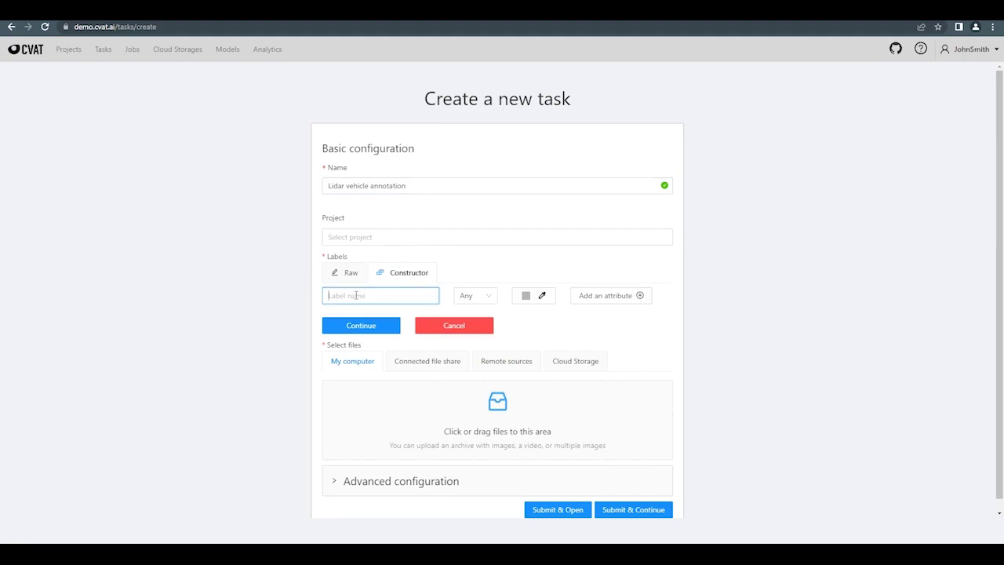
pyautogui.write('Vehicle')
pyautogui.click(359, 332)
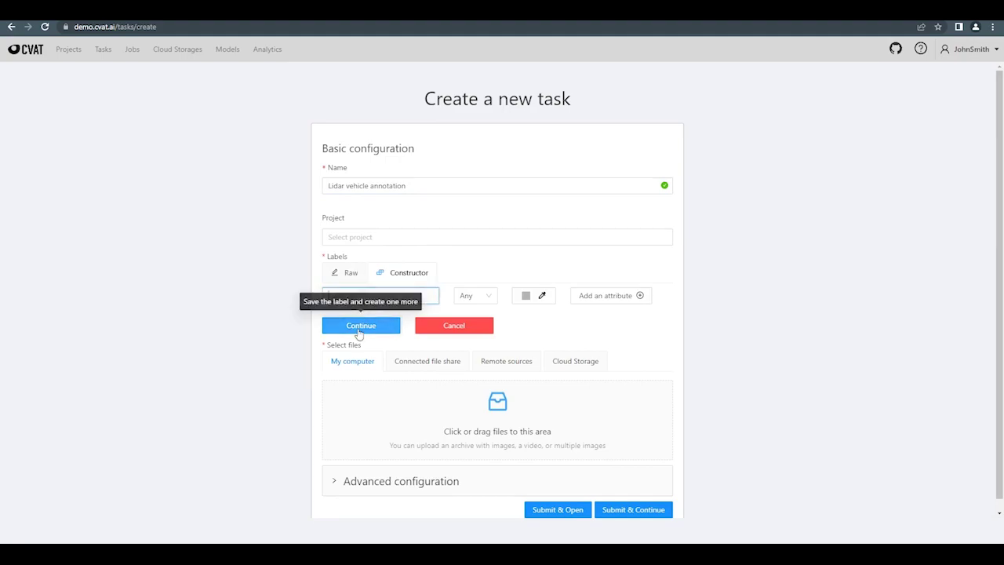
pyautogui.click(455, 326)
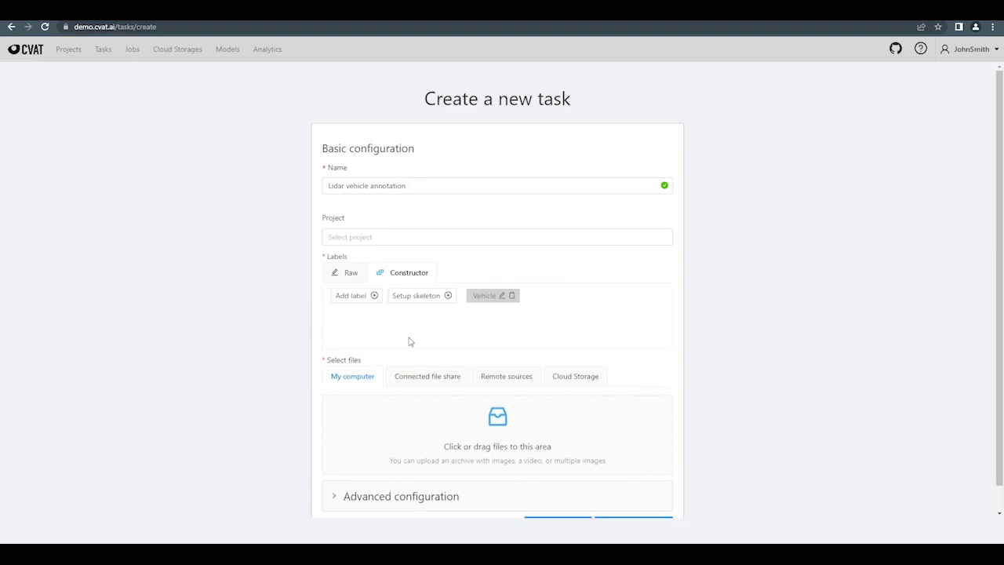
# Attach 2011_09_26_drive_0001_sync.zip as the task data, then submit and open the task.
pyautogui.click(425, 435)
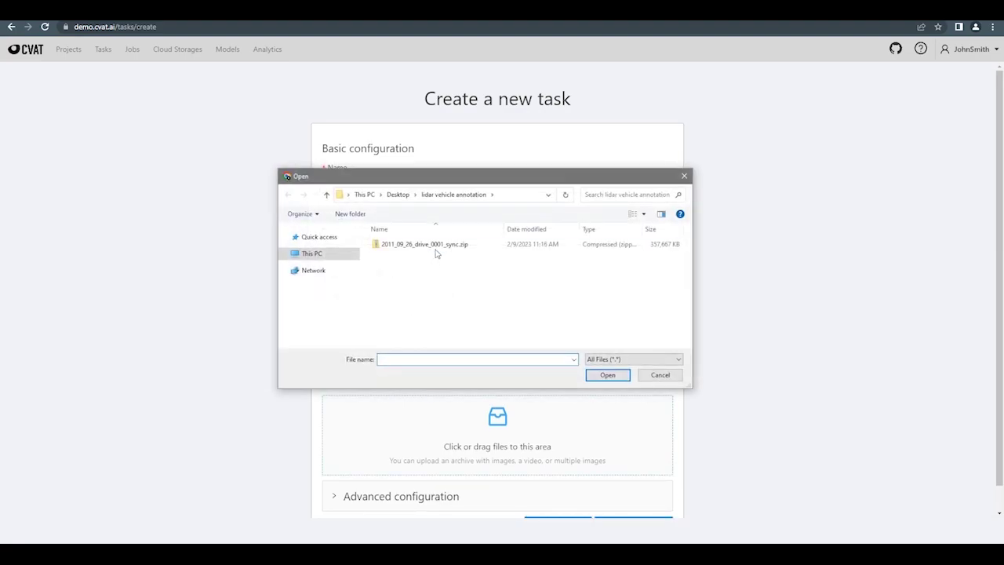
pyautogui.click(439, 247)
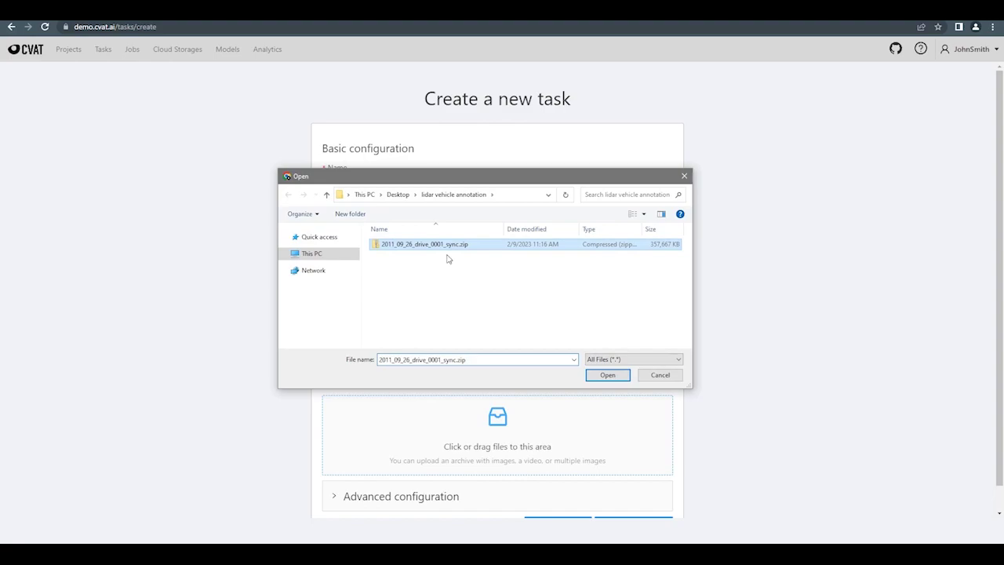
pyautogui.click(607, 375)
pyautogui.scroll(-2, 532, 390)
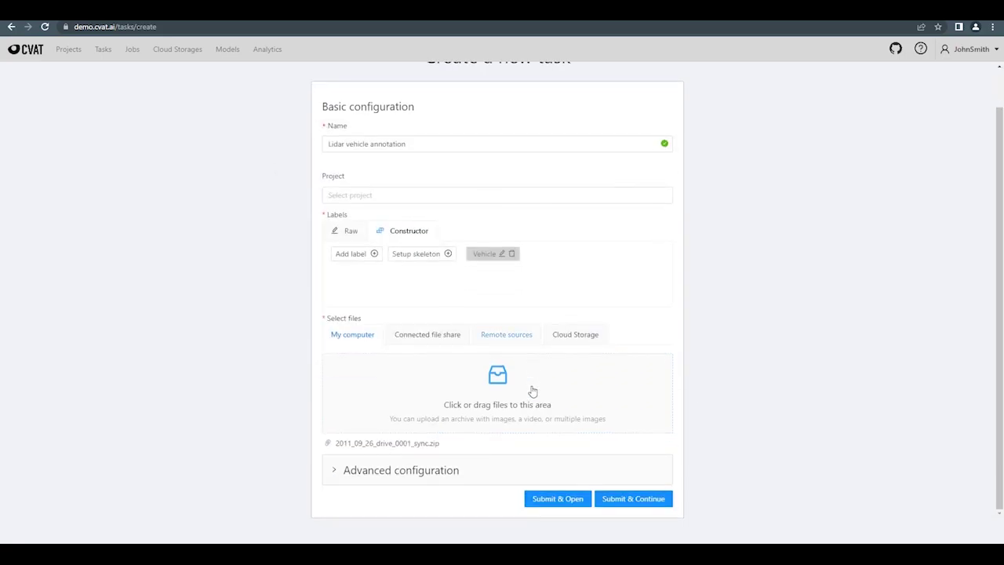
pyautogui.click(560, 498)
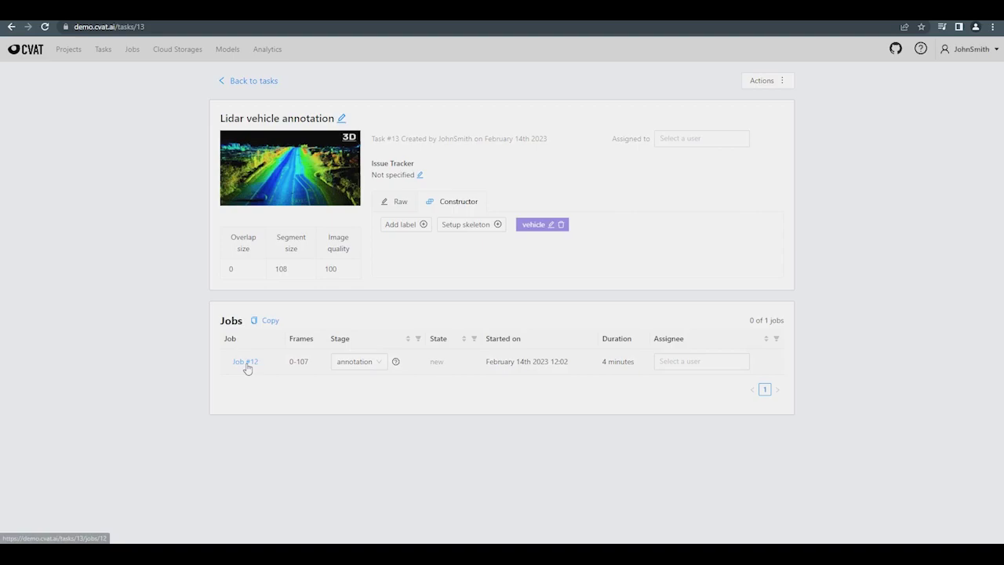
# Open the task's job and let the point cloud and three camera images load.
pyautogui.click(245, 364)
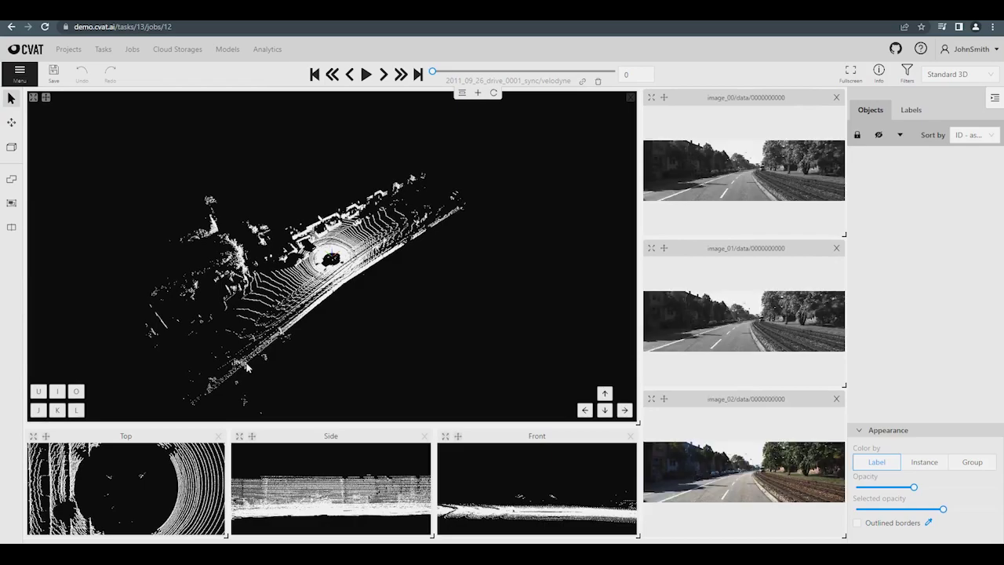
# Close all three camera panels, fit the views, and add back two panels for image_00 and image_01.
pyautogui.click(837, 98)
pyautogui.click(837, 98)
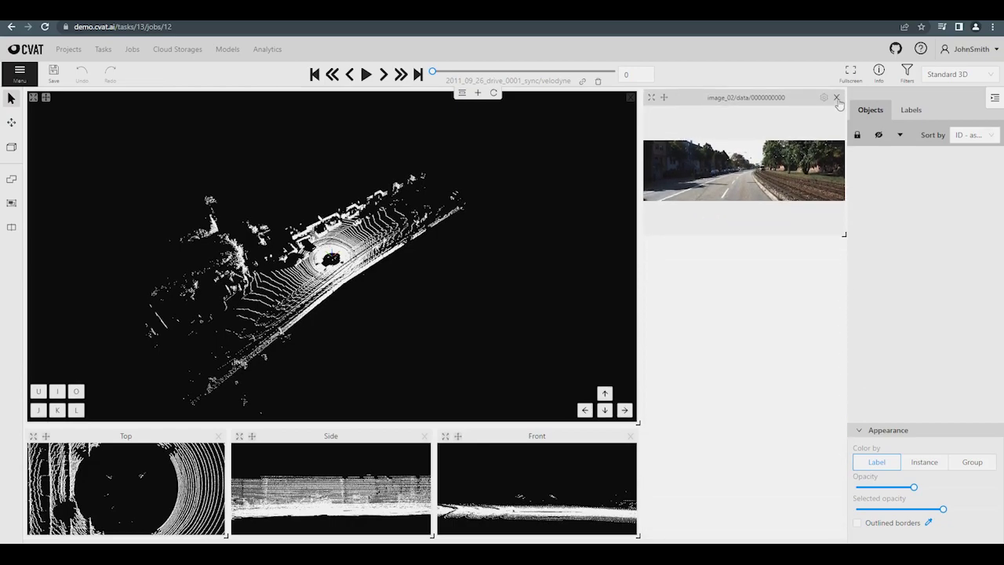
pyautogui.click(837, 98)
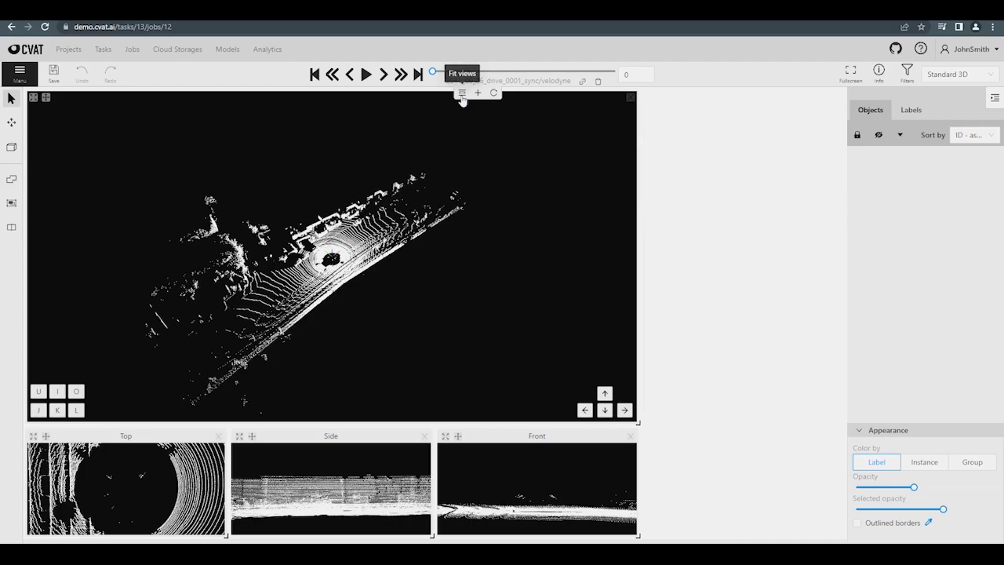
pyautogui.click(462, 94)
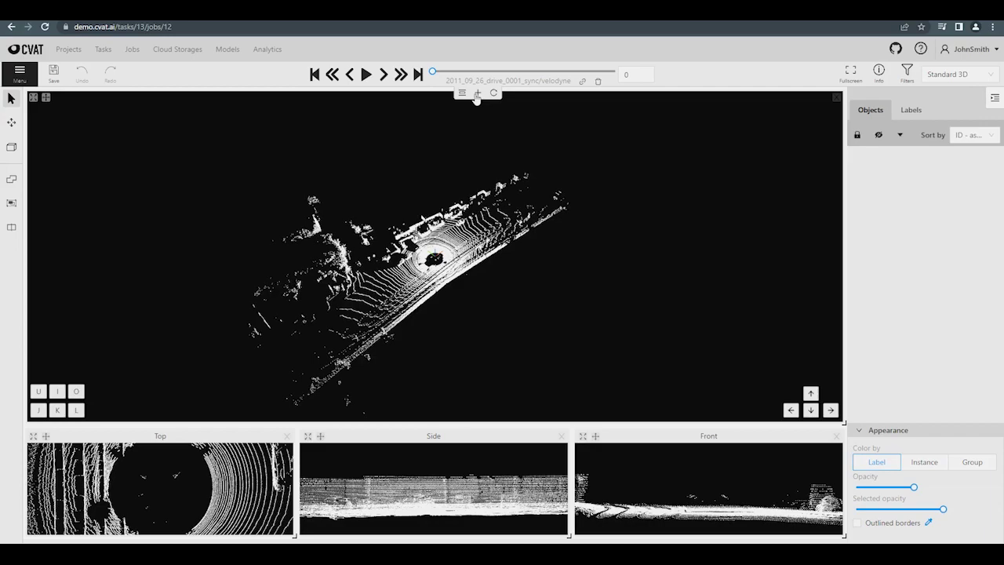
pyautogui.click(477, 93)
pyautogui.click(477, 93)
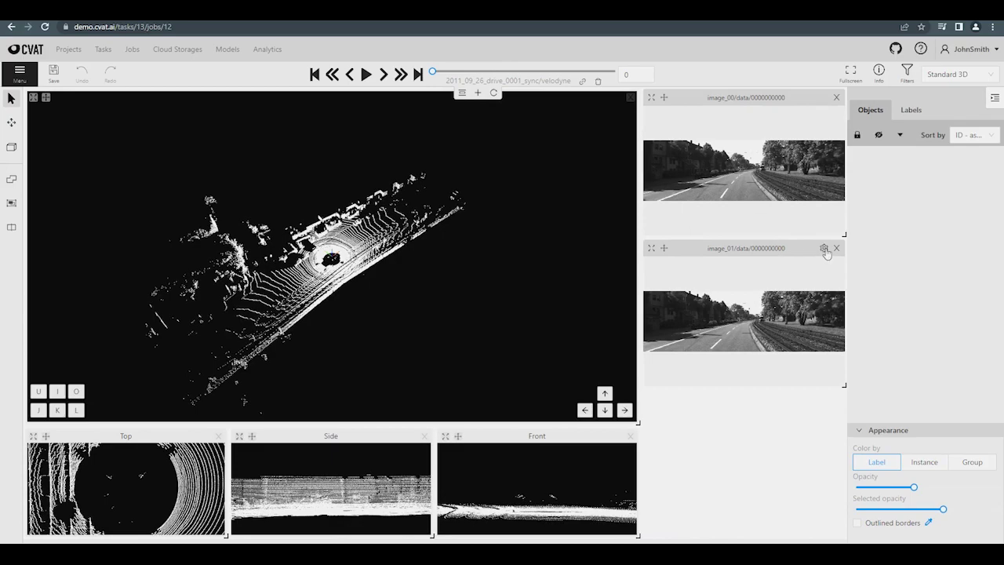
# Show image_02 in the second panel, rearrange the Top, Side and Front views, then reset the layout.
pyautogui.click(825, 249)
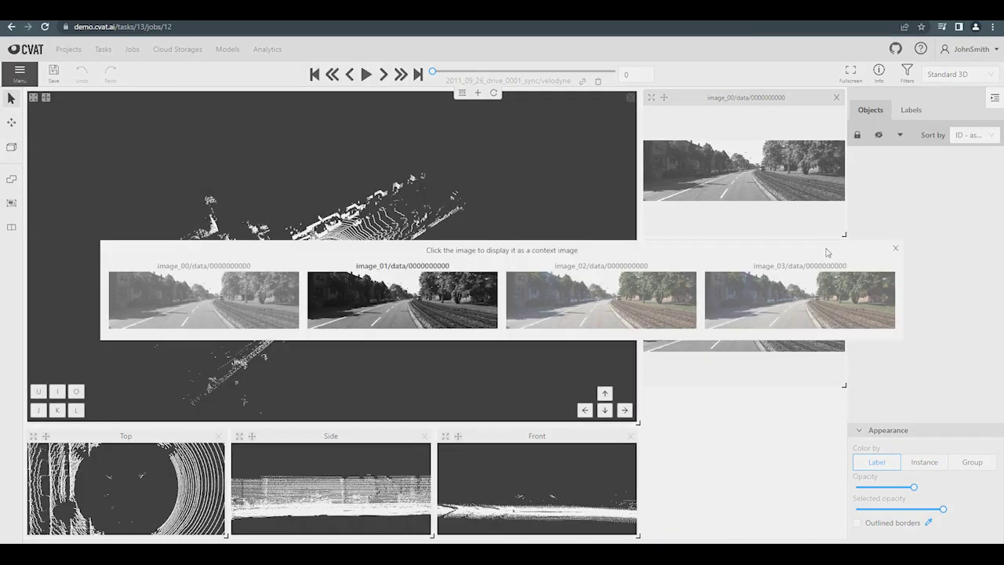
pyautogui.click(637, 288)
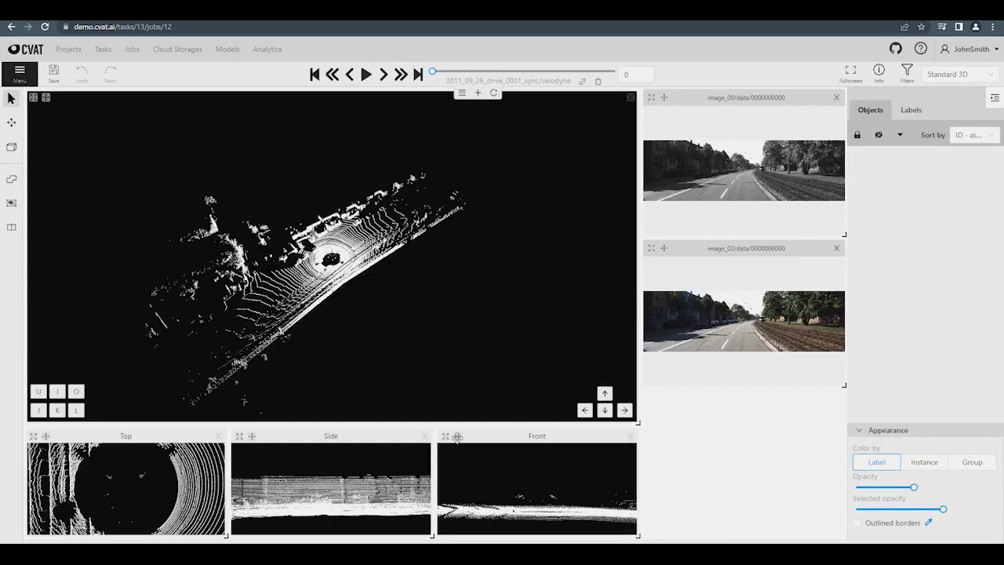
pyautogui.moveTo(458, 436); pyautogui.dragTo(706, 428)
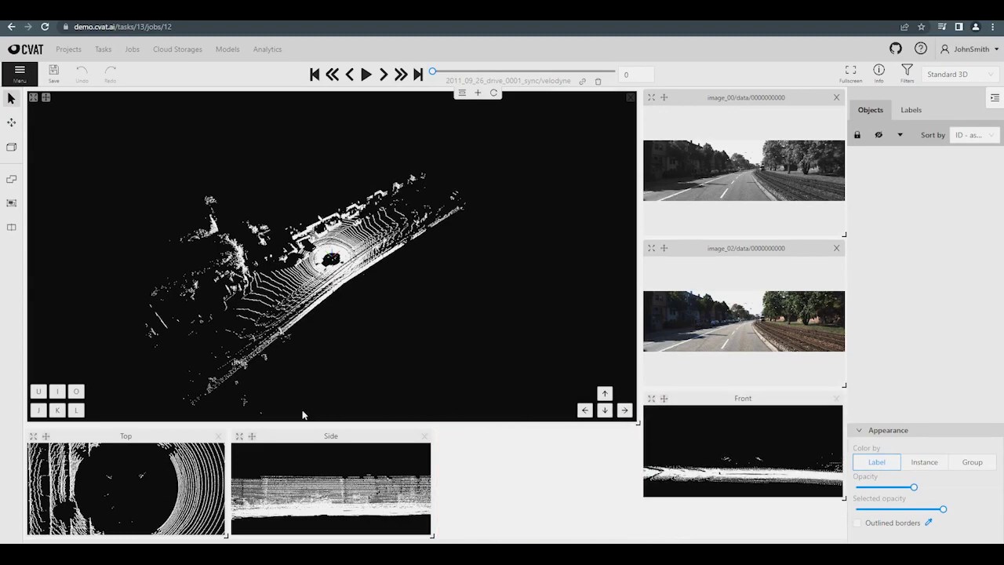
pyautogui.moveTo(46, 437); pyautogui.dragTo(488, 431)
pyautogui.moveTo(252, 436); pyautogui.dragTo(48, 437)
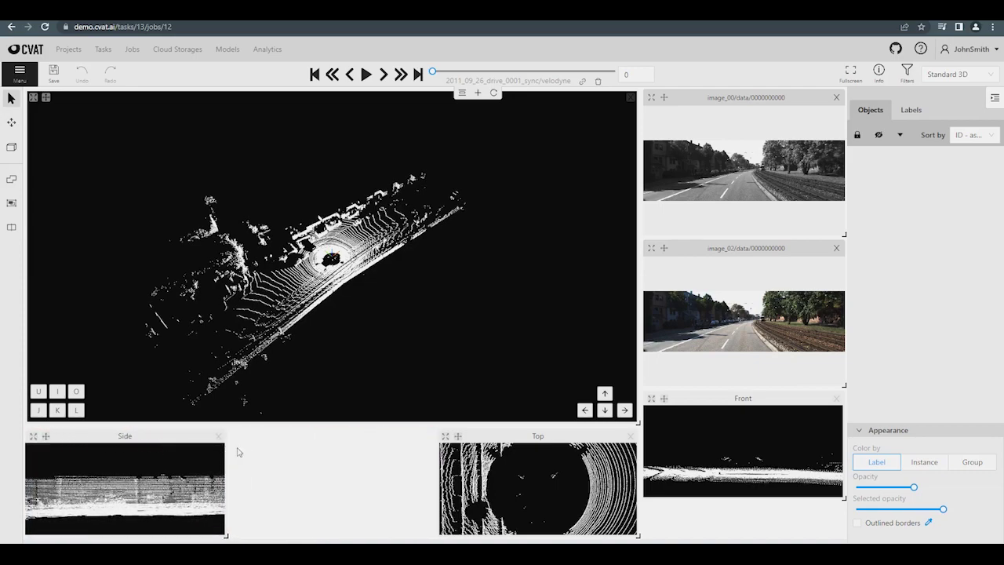
pyautogui.moveTo(664, 398); pyautogui.dragTo(248, 440)
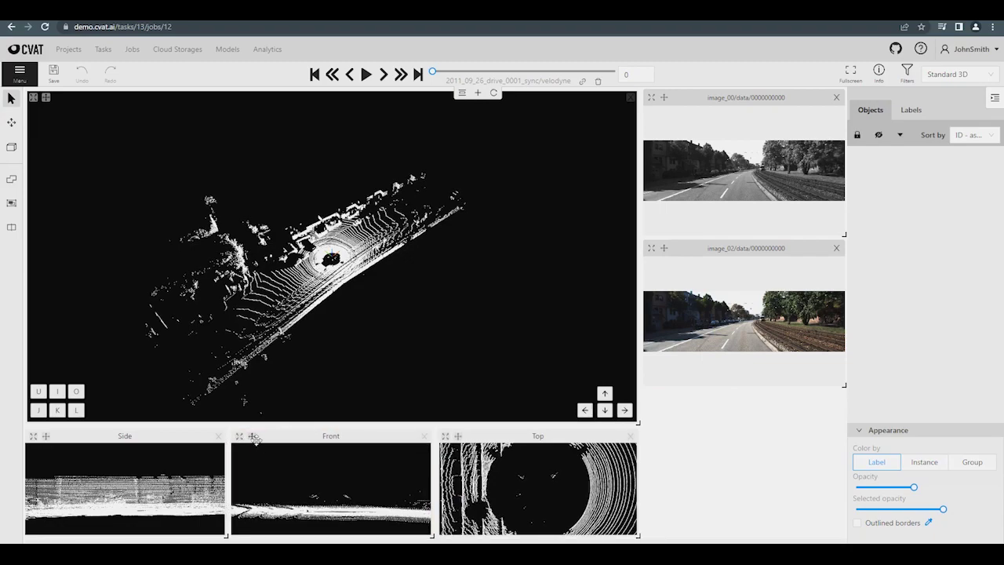
pyautogui.click(445, 437)
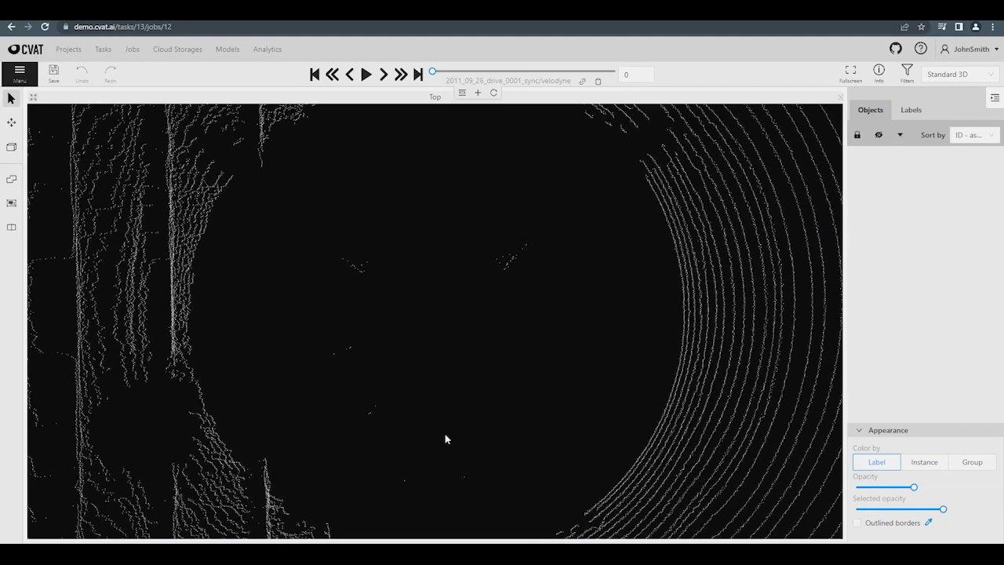
pyautogui.click(33, 97)
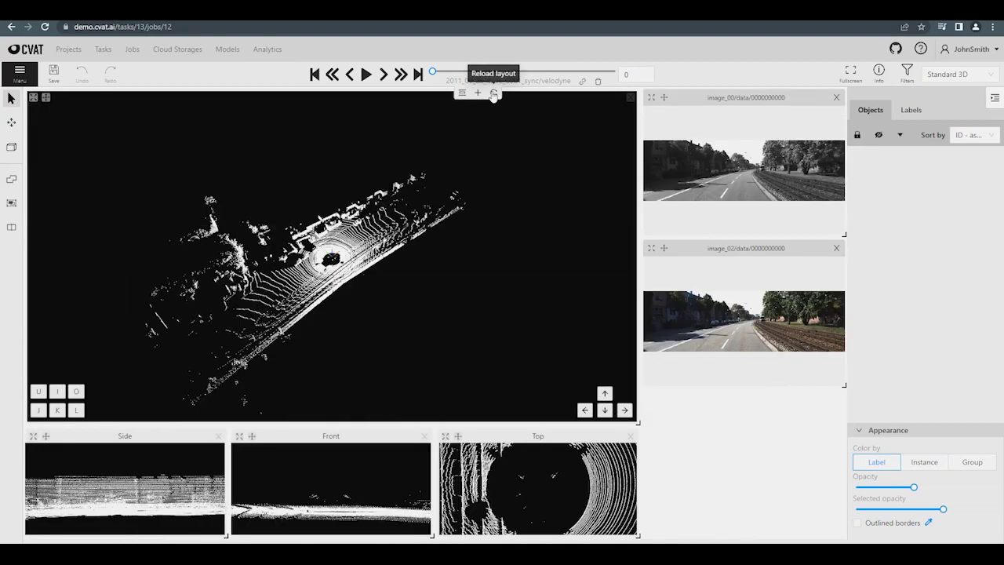
pyautogui.click(493, 93)
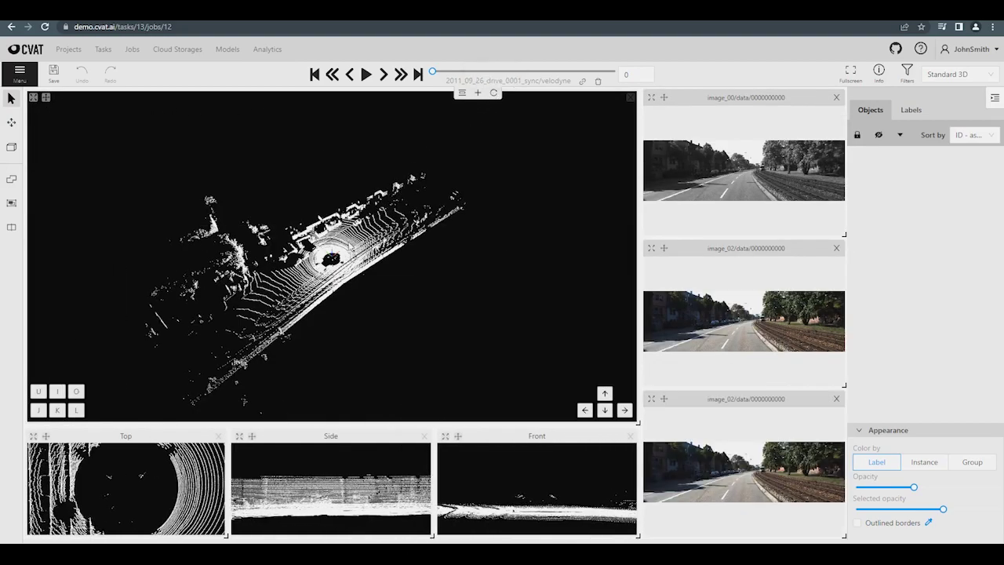
# Orbit and zoom the 3D view in on the parked cars along the street.
pyautogui.moveTo(351, 247)
pyautogui.mouseDown()
pyautogui.moveTo(308, 237)
pyautogui.moveTo(290, 215)
pyautogui.moveTo(368, 246)
pyautogui.mouseUp()
pyautogui.scroll(10, 330, 245)
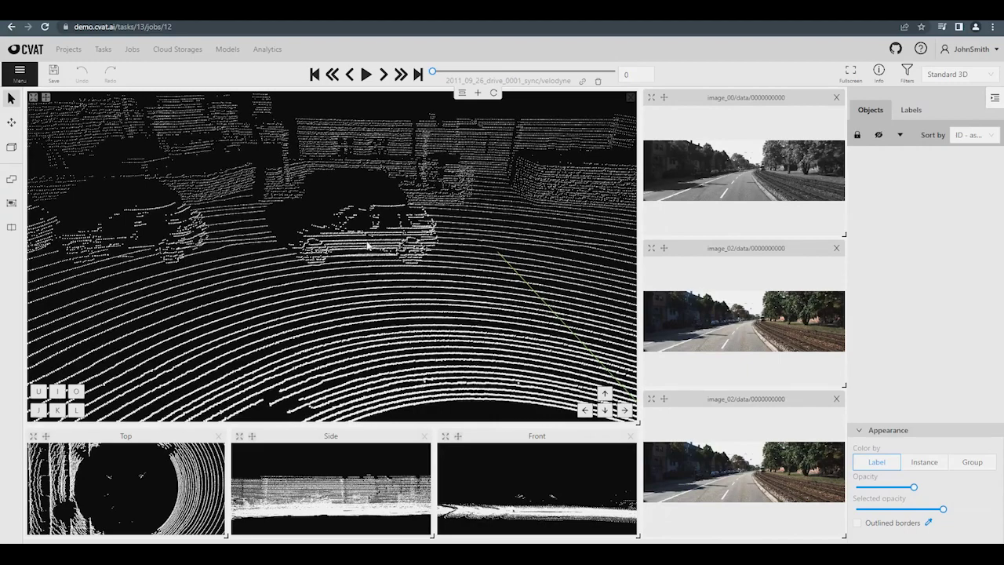
# Draw a new Vehicle cuboid on the car ahead in the point cloud.
pyautogui.moveTo(14, 156)
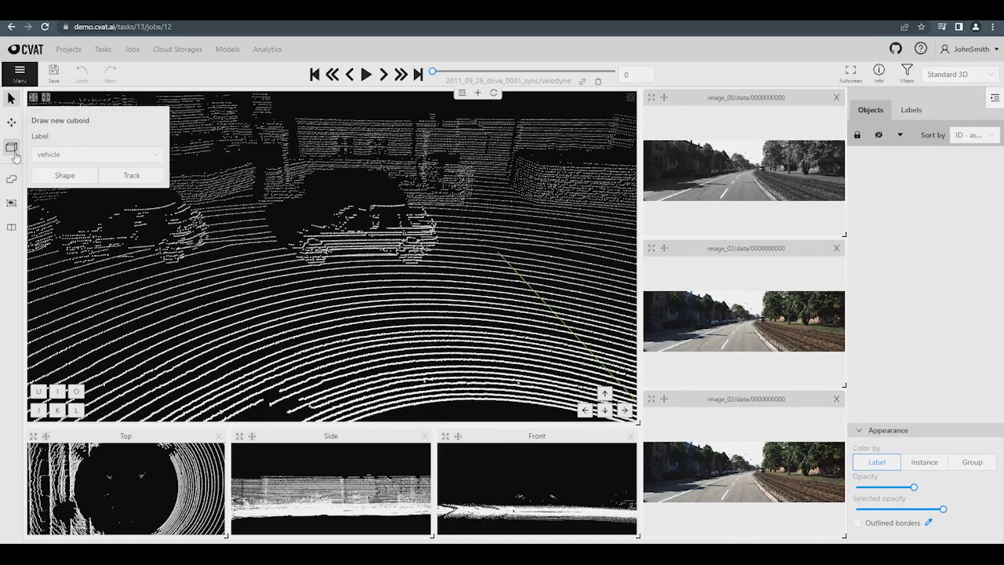
pyautogui.click(52, 176)
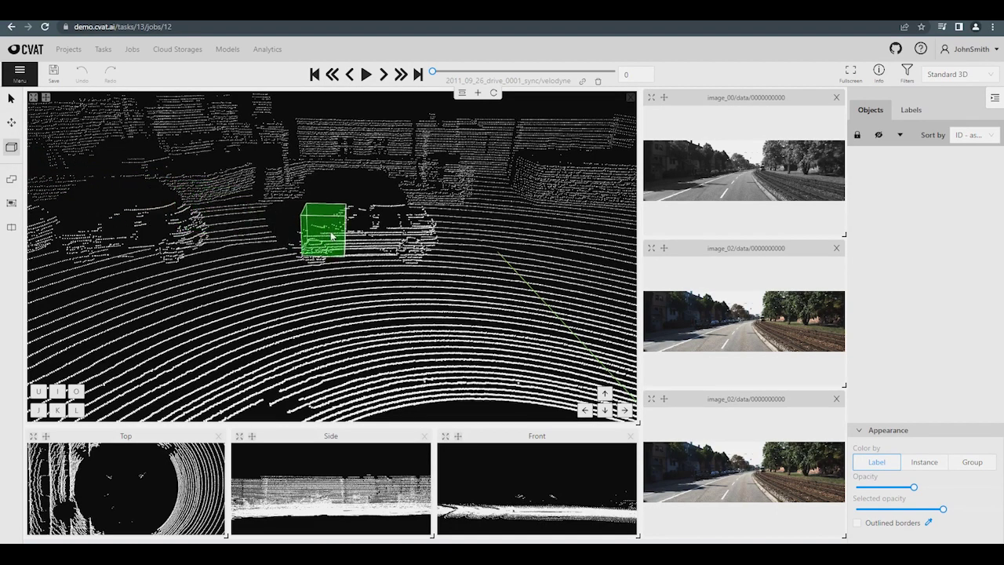
pyautogui.click(344, 233)
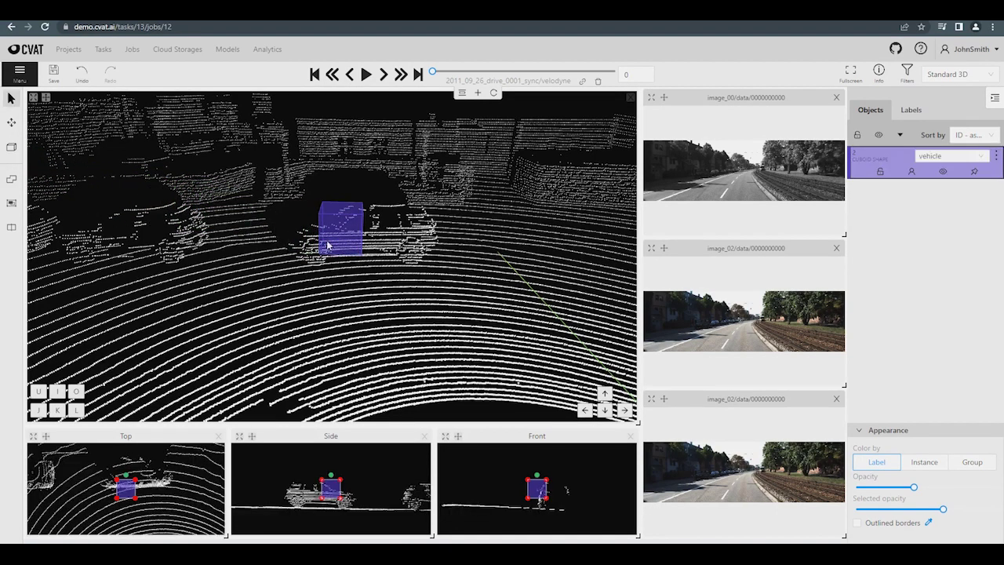
# Resize the cuboid's width, length and height to match the car in the projection views.
pyautogui.scroll(2, 127, 483)
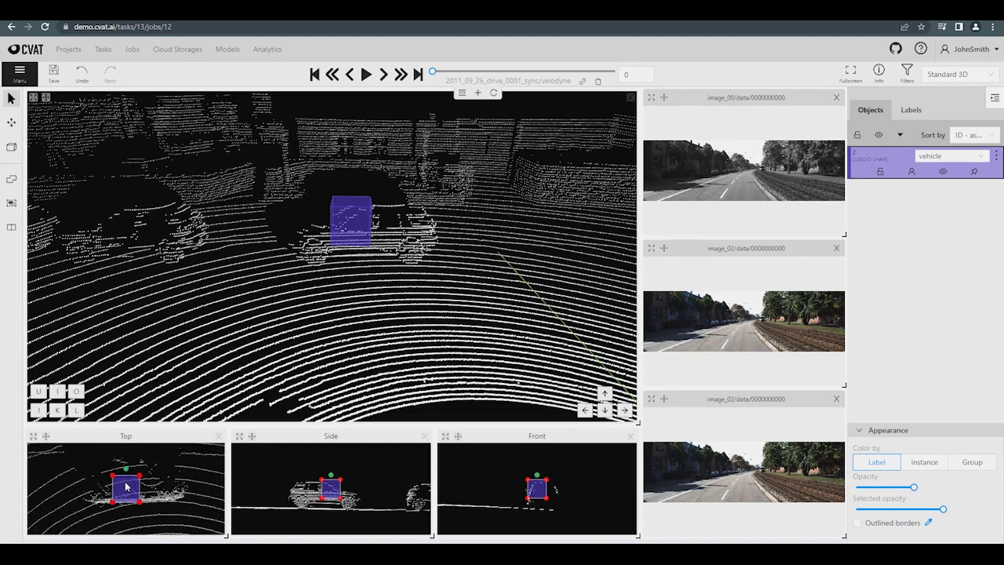
pyautogui.moveTo(114, 503); pyautogui.dragTo(77, 503)
pyautogui.moveTo(153, 475); pyautogui.dragTo(179, 466)
pyautogui.moveTo(180, 515); pyautogui.dragTo(179, 511)
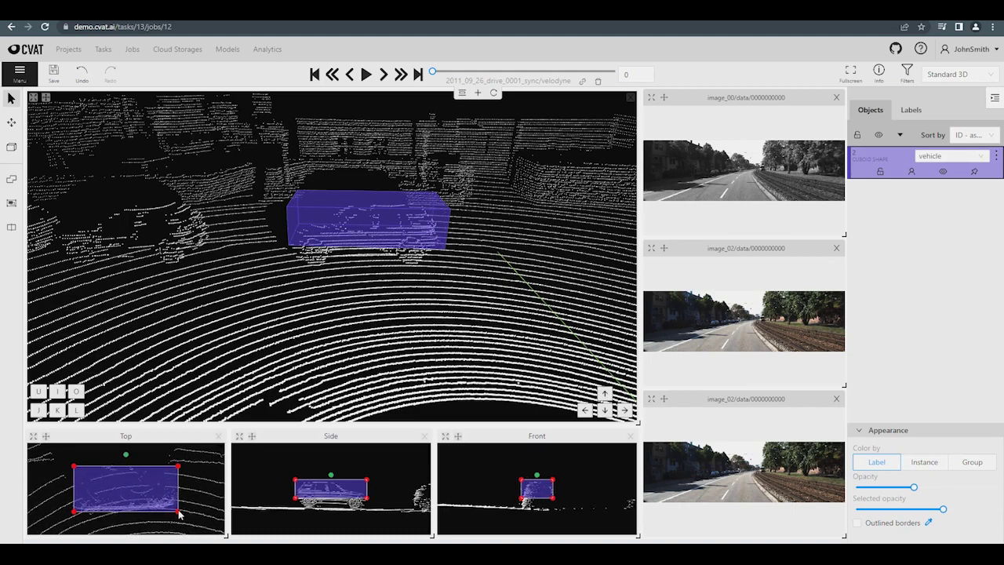
pyautogui.moveTo(367, 498); pyautogui.dragTo(382, 511)
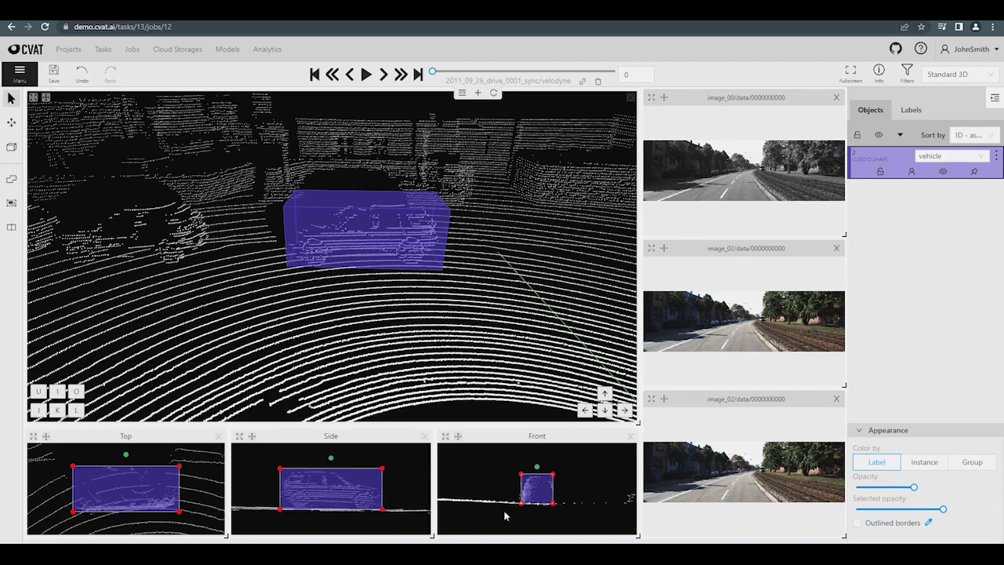
pyautogui.moveTo(547, 514); pyautogui.dragTo(565, 514)
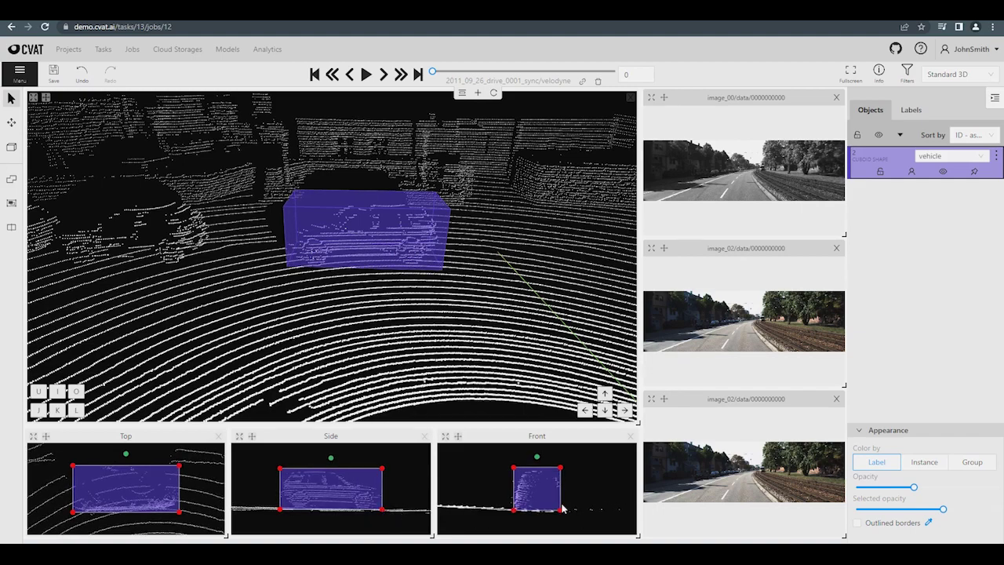
# Rotate the cuboid so it sits level and aligned with the car.
pyautogui.moveTo(537, 457); pyautogui.dragTo(512, 481)
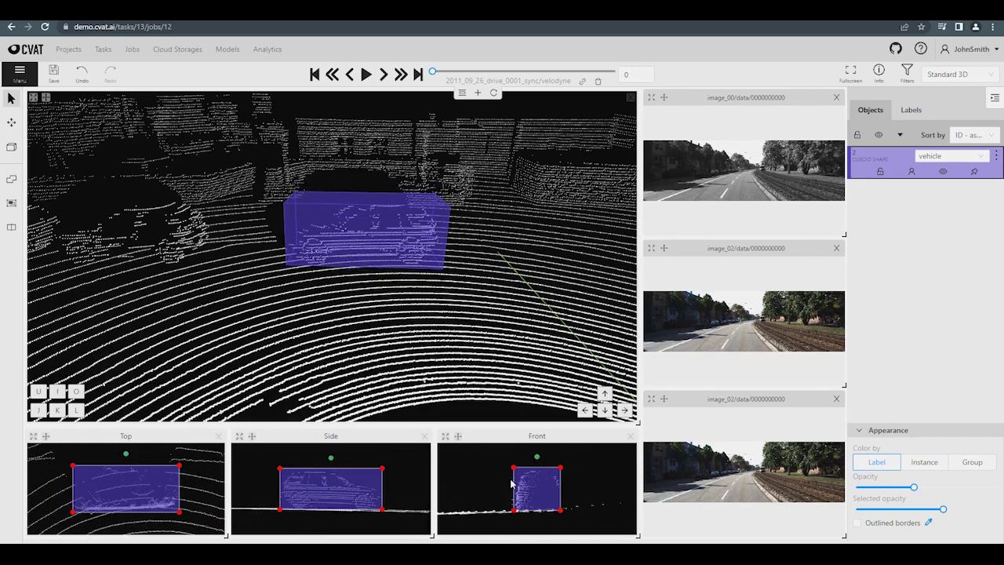
pyautogui.moveTo(329, 458); pyautogui.dragTo(310, 508)
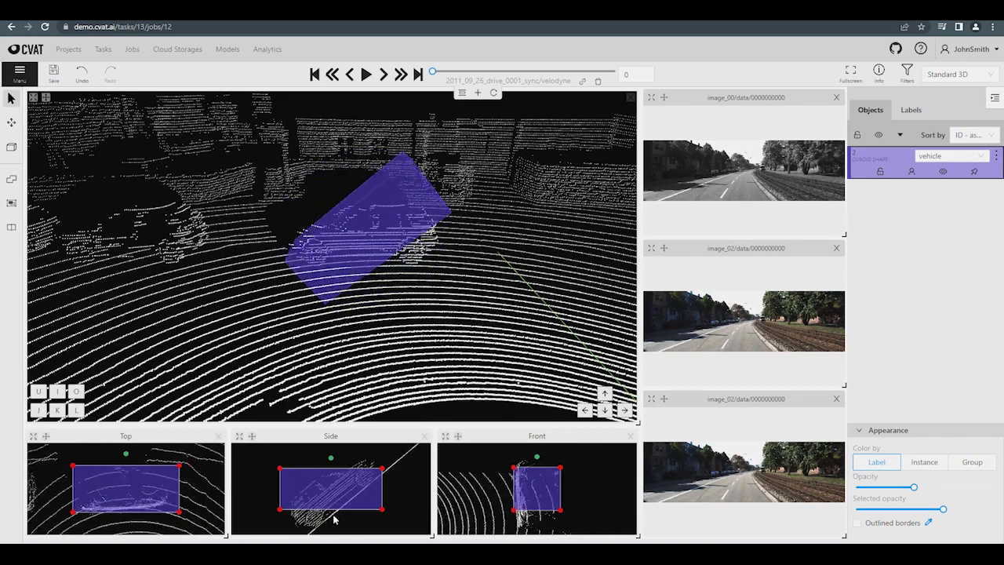
pyautogui.scroll(-5, 336, 520)
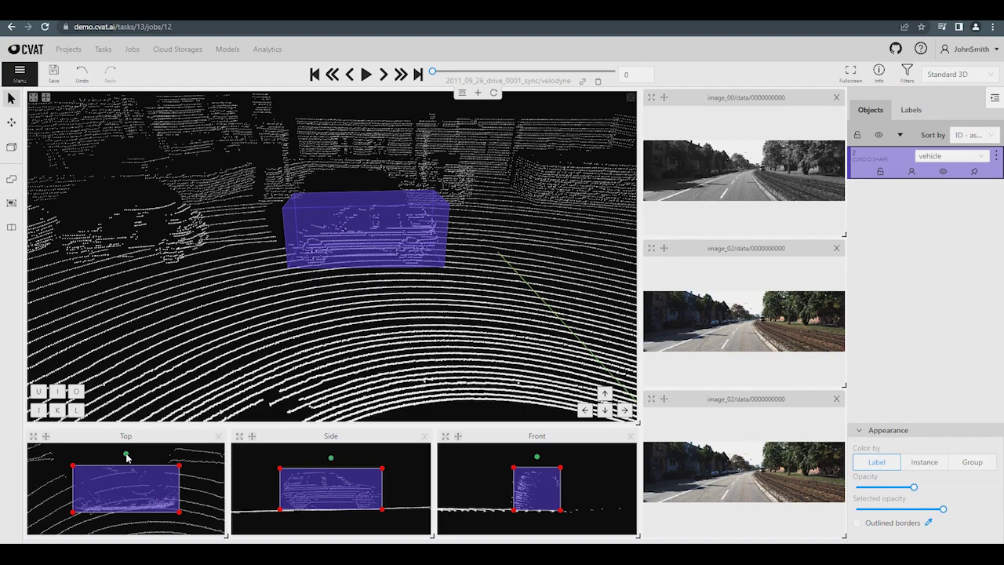
pyautogui.moveTo(127, 457); pyautogui.dragTo(102, 528)
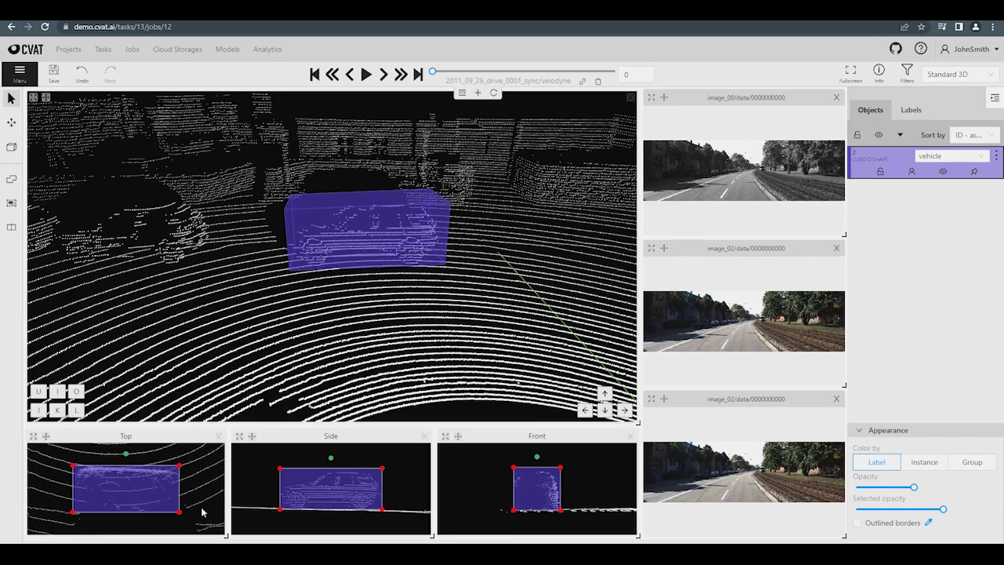
# Zoom in and orbit the main 3D view around the cuboid to inspect its fit.
pyautogui.scroll(5, 419, 291)
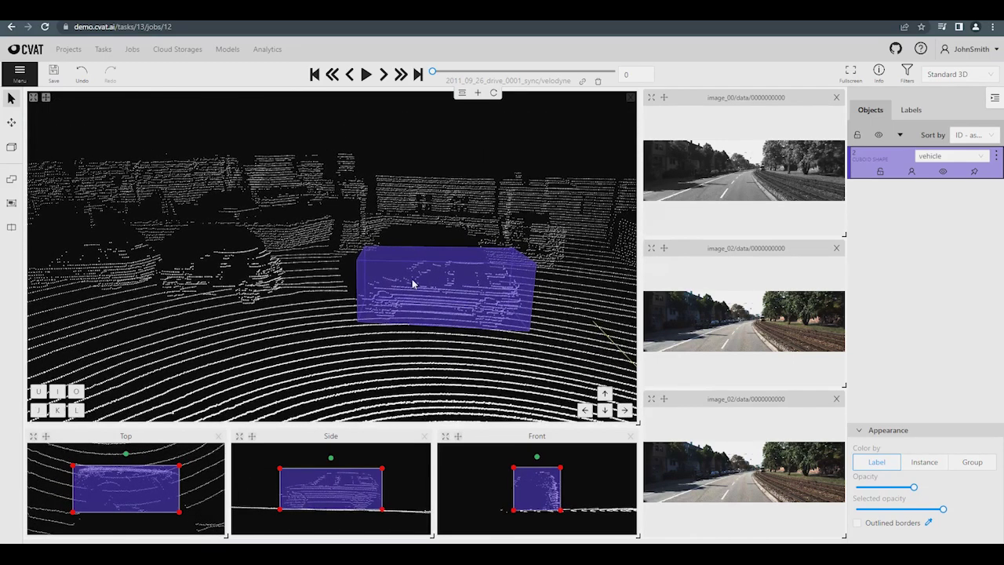
pyautogui.moveTo(414, 284)
pyautogui.mouseDown()
pyautogui.moveTo(306, 288)
pyautogui.moveTo(401, 298)
pyautogui.moveTo(480, 226)
pyautogui.moveTo(424, 290)
pyautogui.mouseUp()
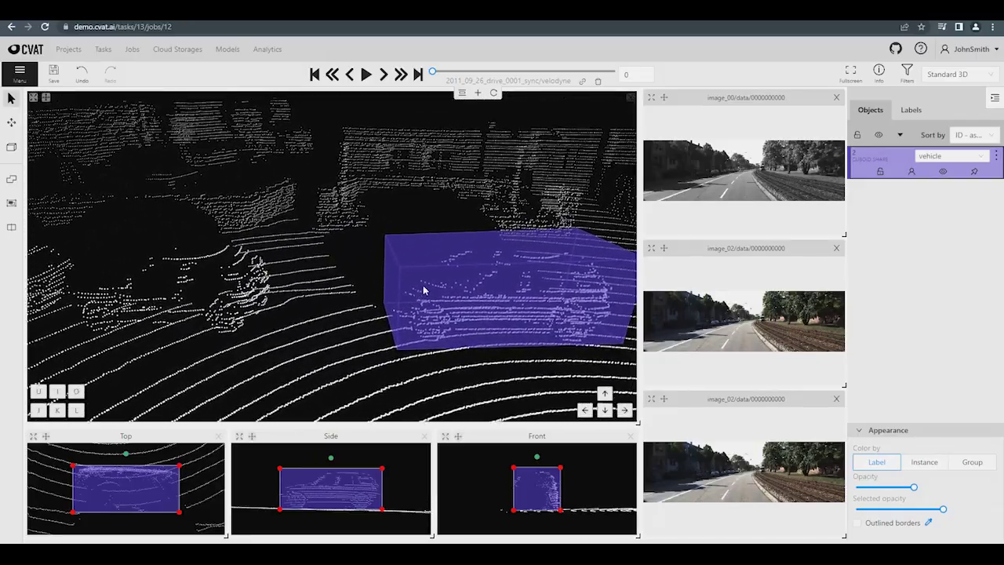
# Copy the Vehicle cuboid and place the copy over the nearer parked car on the left.
pyautogui.scroll(-5, 424, 290)
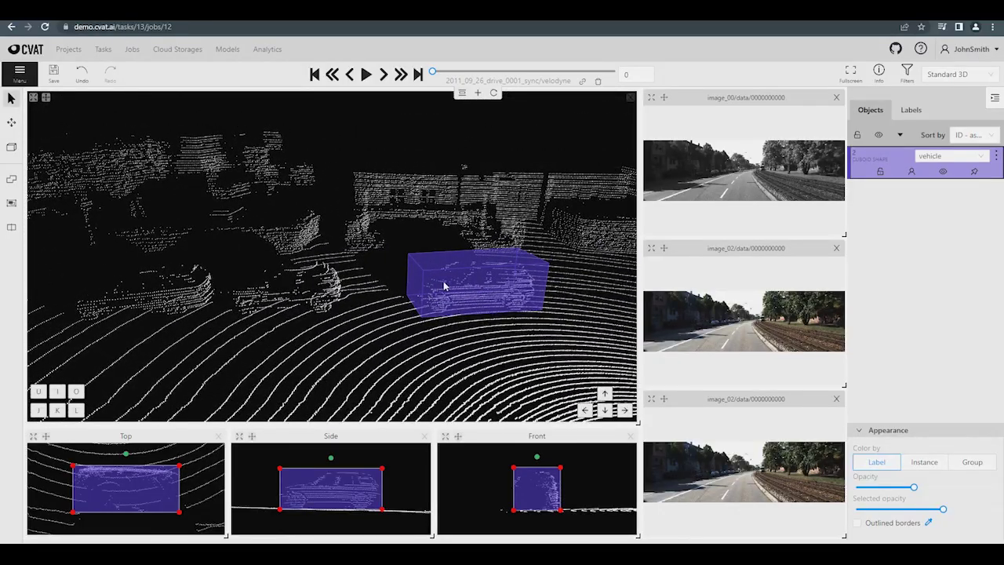
pyautogui.moveTo(444, 286)
pyautogui.click(590, 291)
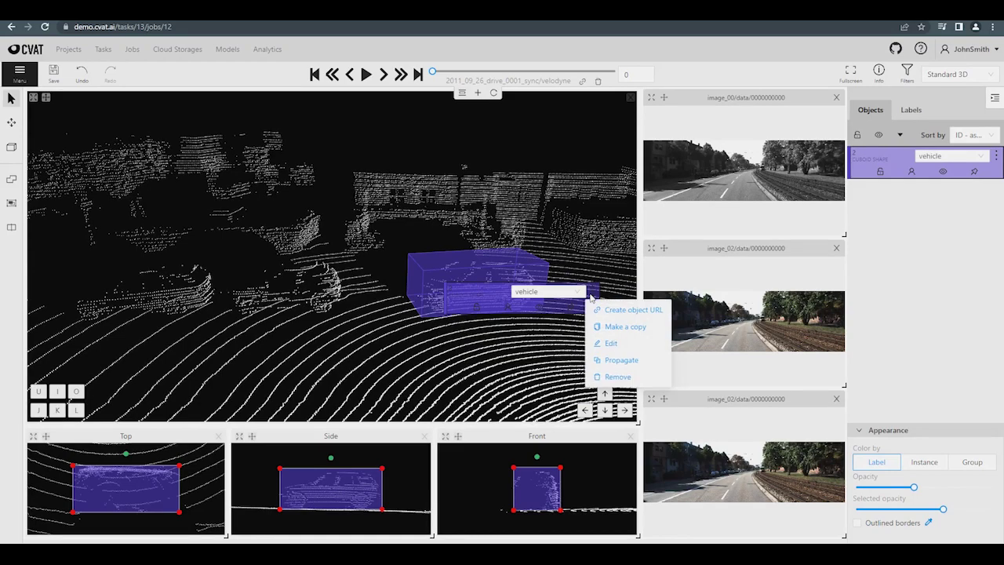
pyautogui.click(604, 326)
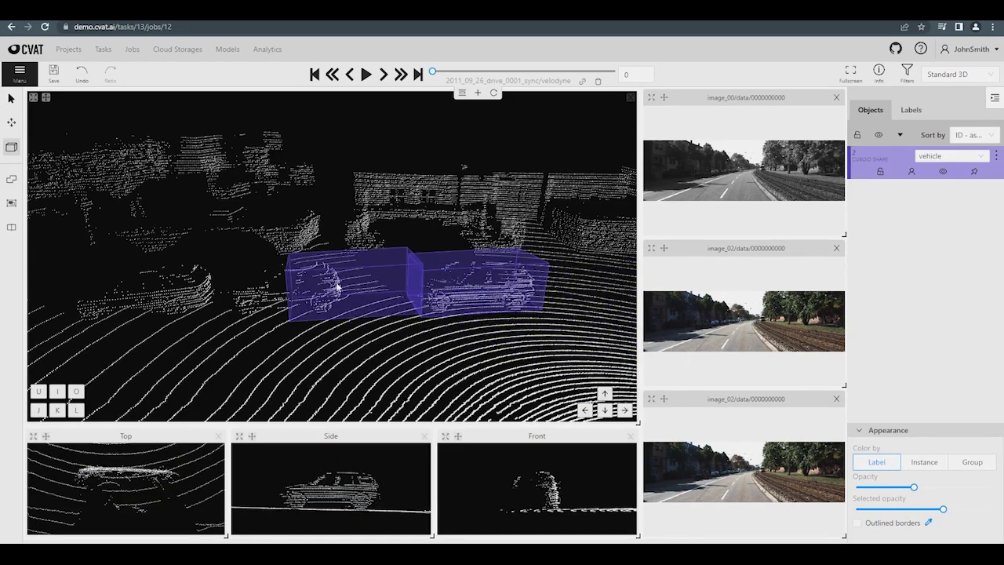
pyautogui.click(283, 286)
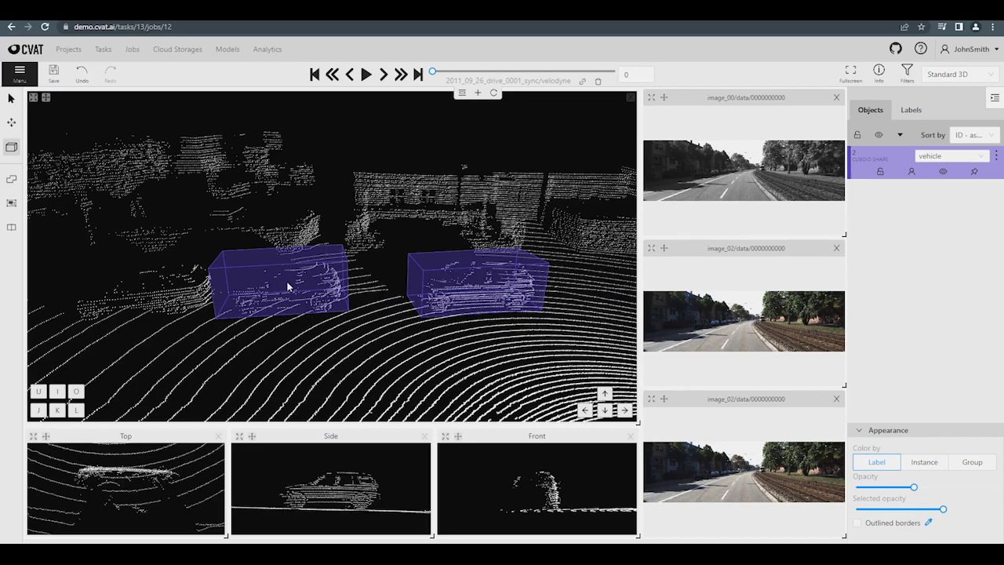
pyautogui.moveTo(287, 286); pyautogui.dragTo(292, 286)
pyautogui.click(292, 285)
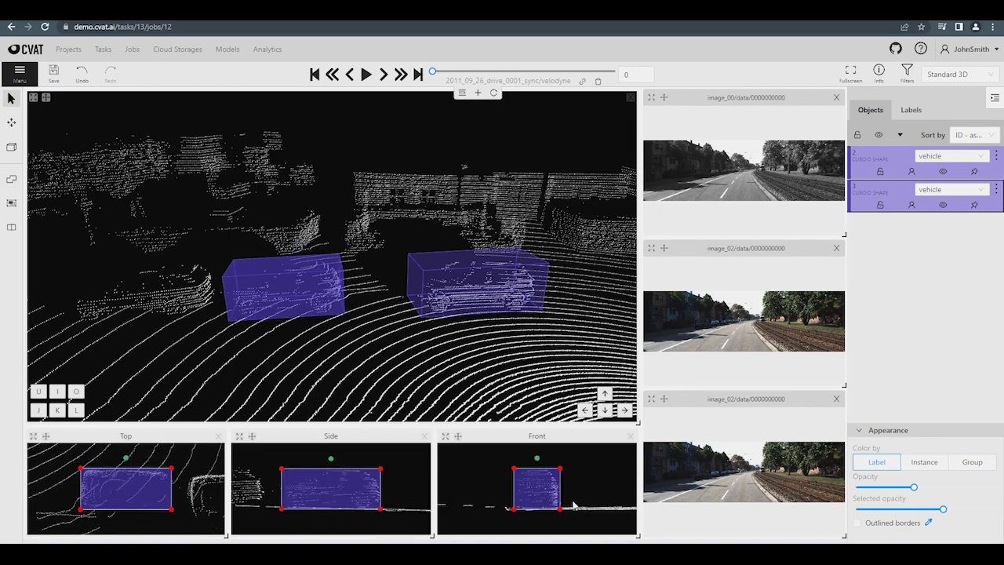
# Propagate the right vehicle cuboid from frame 0 with 1 copy to the next frame.
pyautogui.click(485, 298)
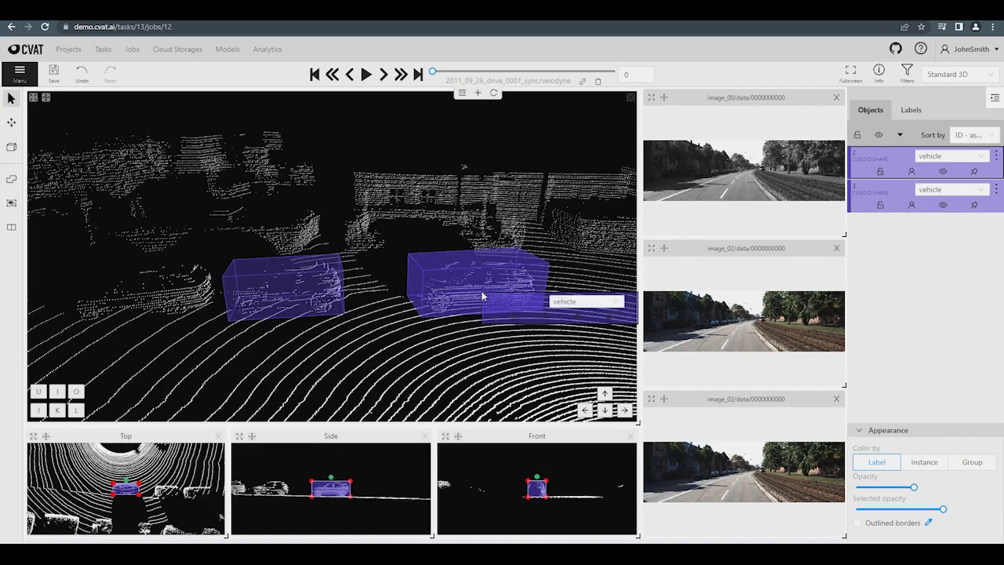
pyautogui.rightClick(632, 306)
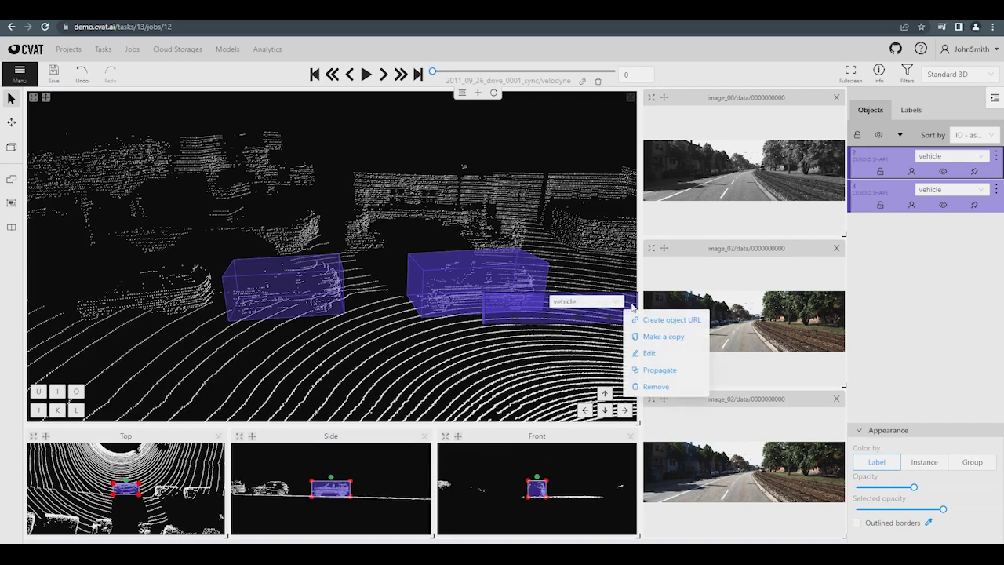
pyautogui.click(649, 370)
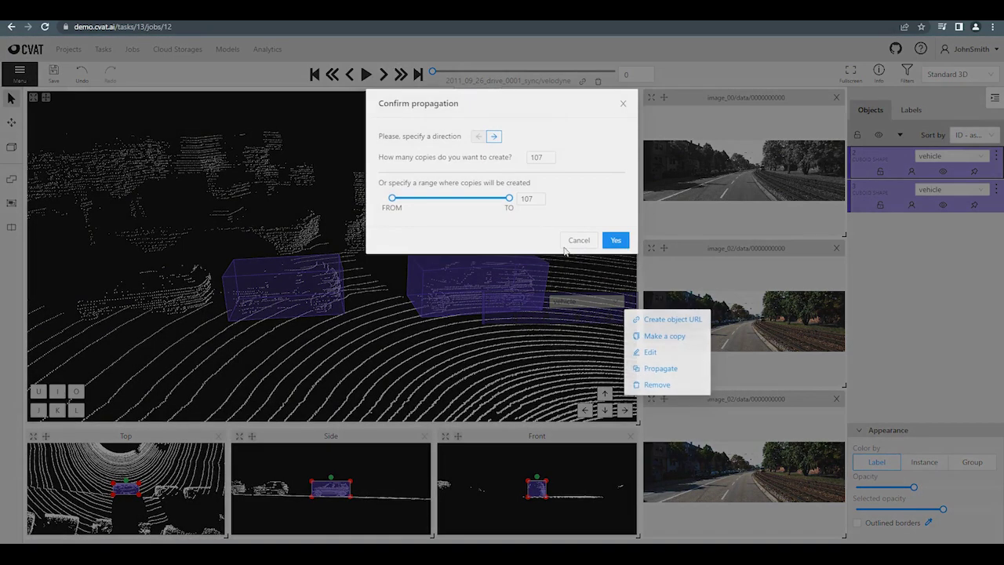
pyautogui.doubleClick(535, 157)
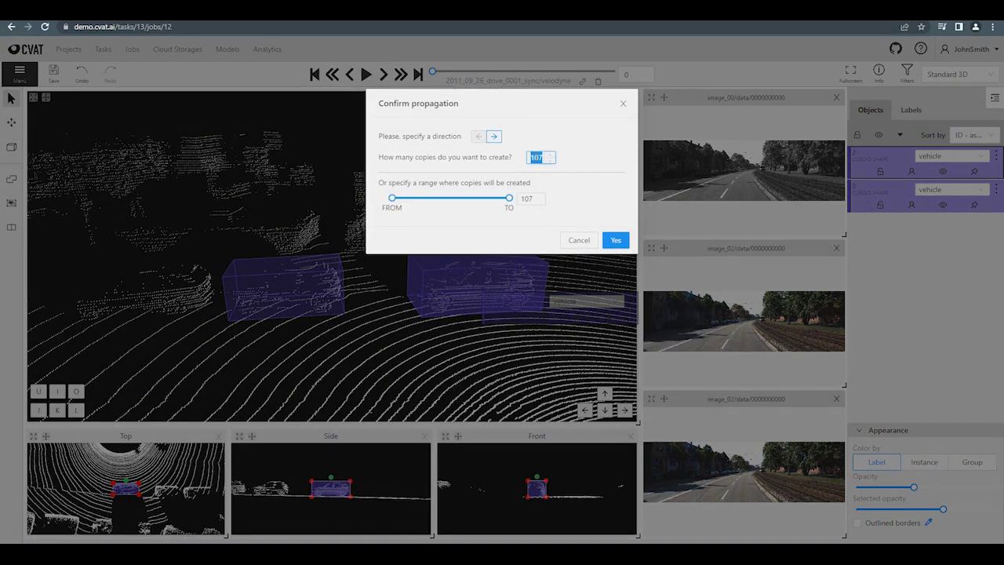
pyautogui.write('1')
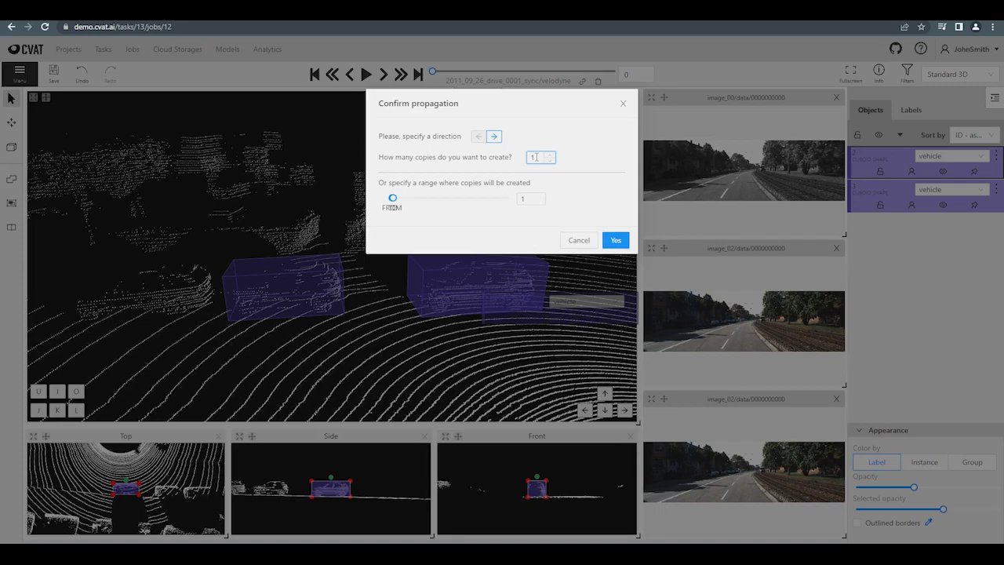
pyautogui.click(615, 240)
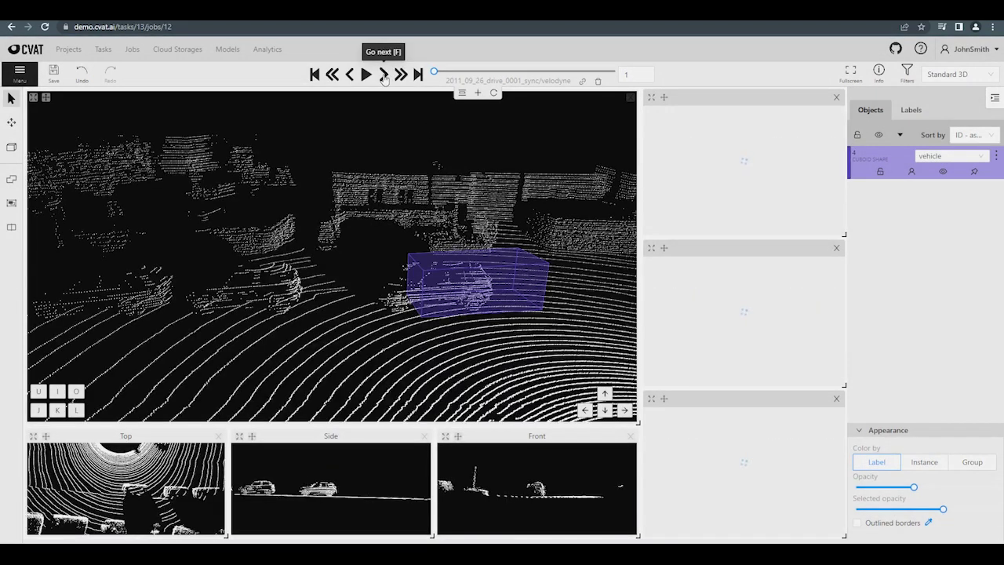
# On frame 1, drag the propagated cuboid onto the car in the Top view, then advance to frame 2.
pyautogui.click(384, 74)
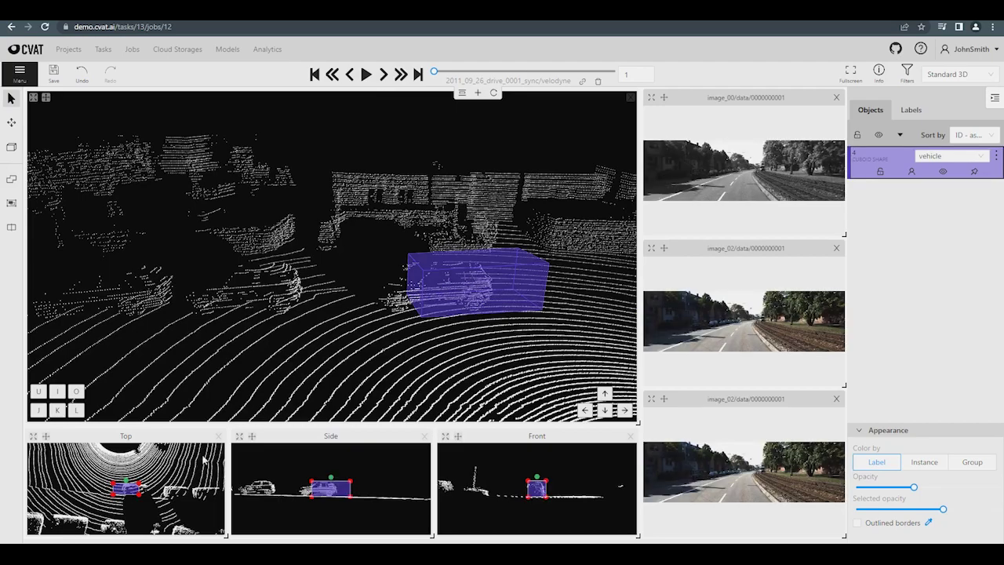
pyautogui.scroll(3, 133, 498)
pyautogui.moveTo(127, 455); pyautogui.dragTo(139, 457)
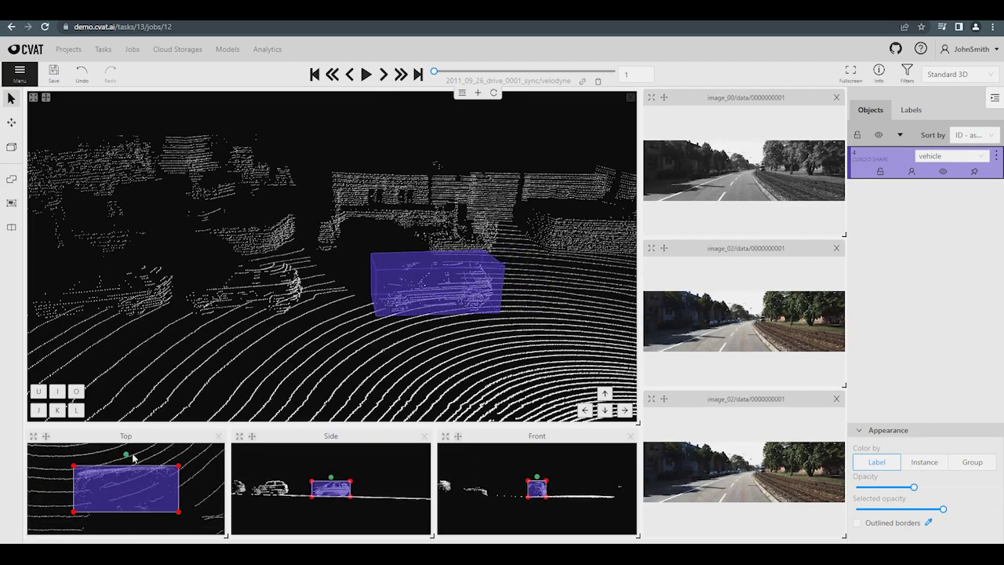
pyautogui.scroll(2, 568, 507)
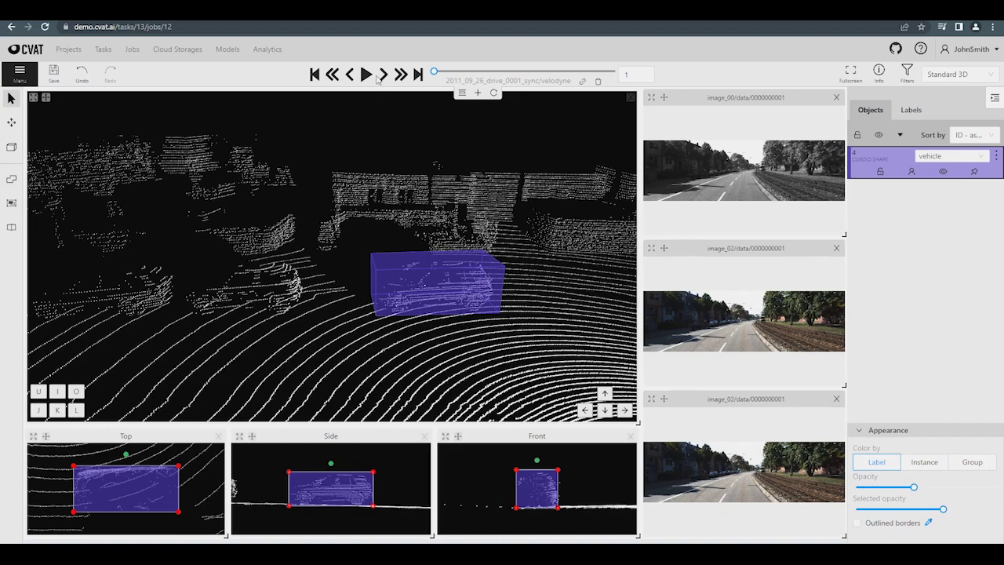
pyautogui.click(382, 74)
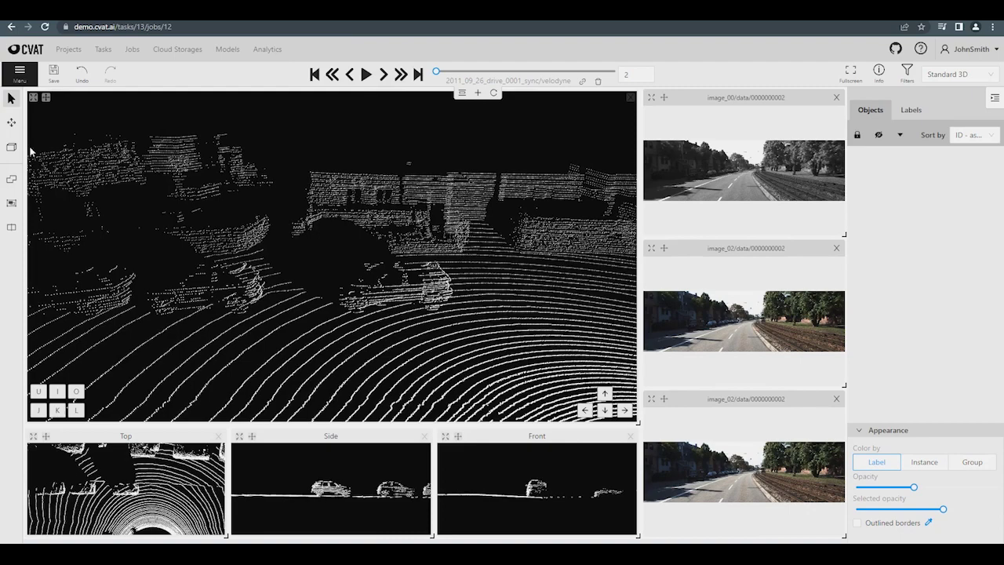
# Place a vehicle cuboid track on the car at frame 2 and resize it in the Top and Side views.
pyautogui.moveTo(11, 147)
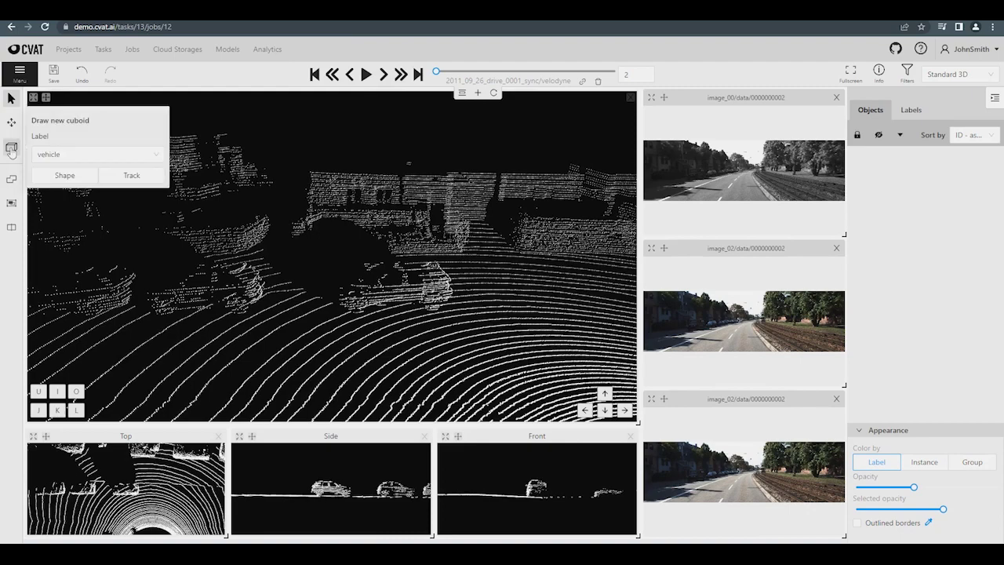
pyautogui.click(136, 179)
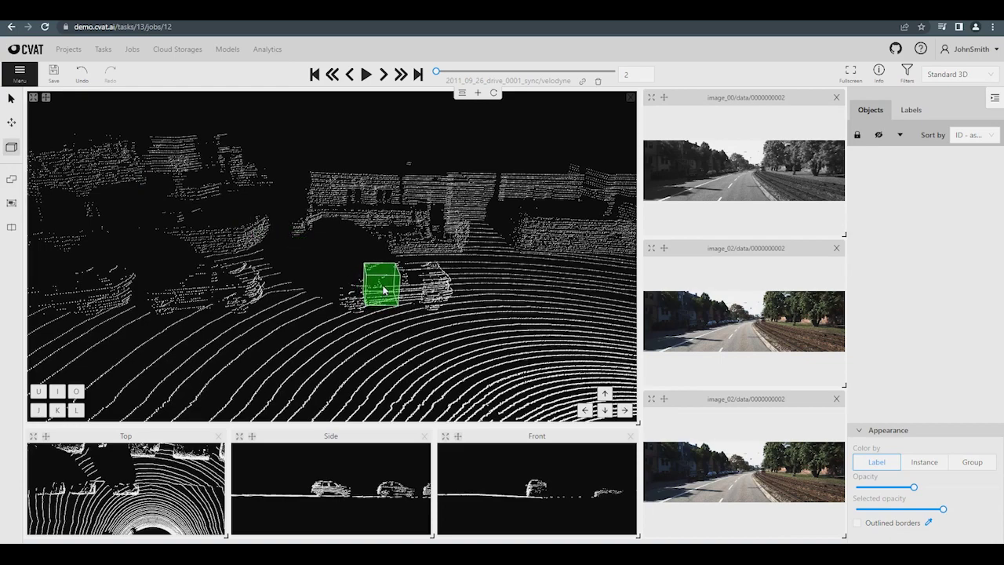
pyautogui.click(384, 290)
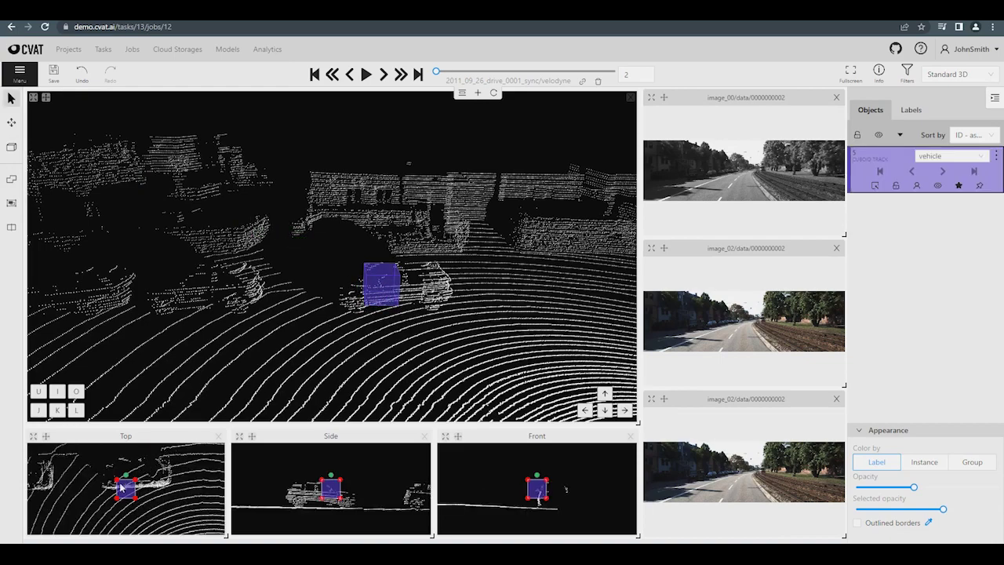
pyautogui.moveTo(146, 486)
pyautogui.mouseDown()
pyautogui.moveTo(176, 475)
pyautogui.moveTo(175, 510)
pyautogui.moveTo(142, 468)
pyautogui.mouseUp()
pyautogui.moveTo(297, 479); pyautogui.dragTo(279, 469)
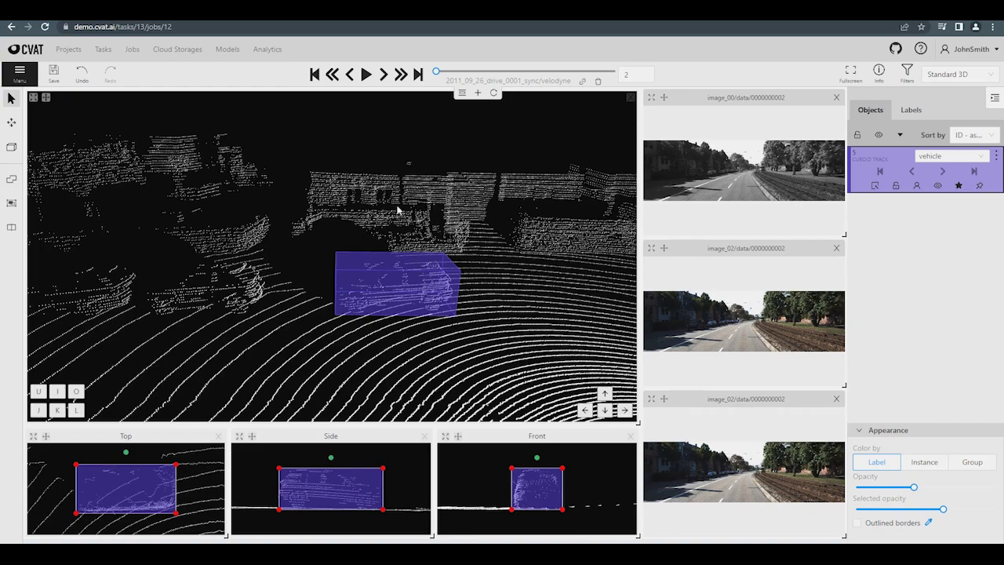
# Advance to frame 5 and drag the track's cuboid onto the car, creating a keyframe.
pyautogui.click(383, 74)
pyautogui.click(383, 75)
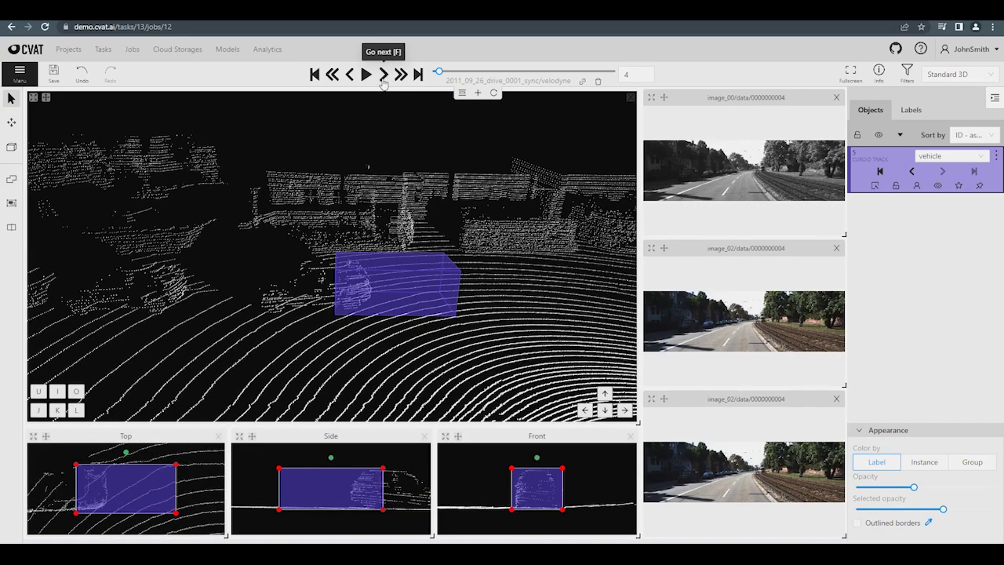
pyautogui.click(383, 74)
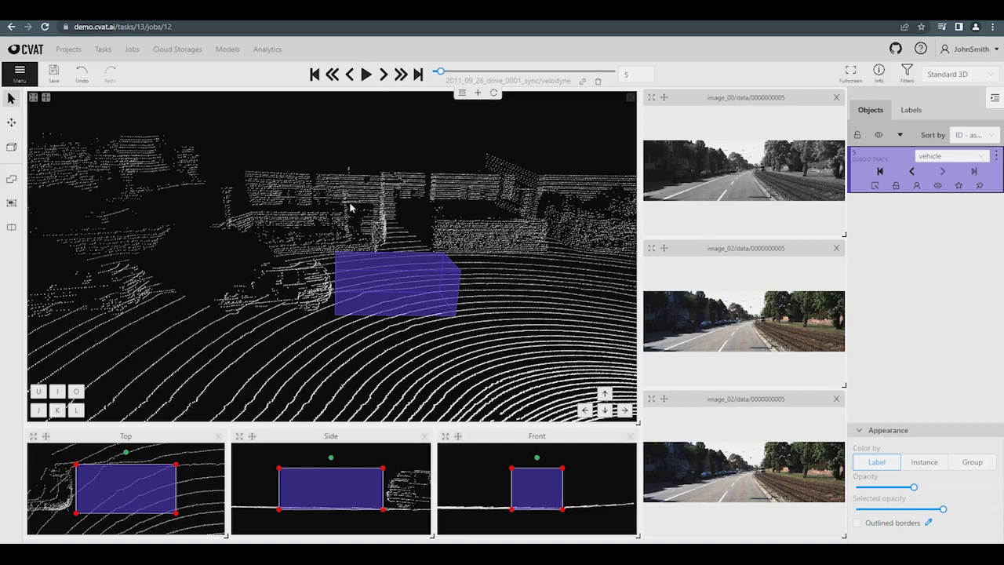
pyautogui.moveTo(169, 496); pyautogui.dragTo(138, 518)
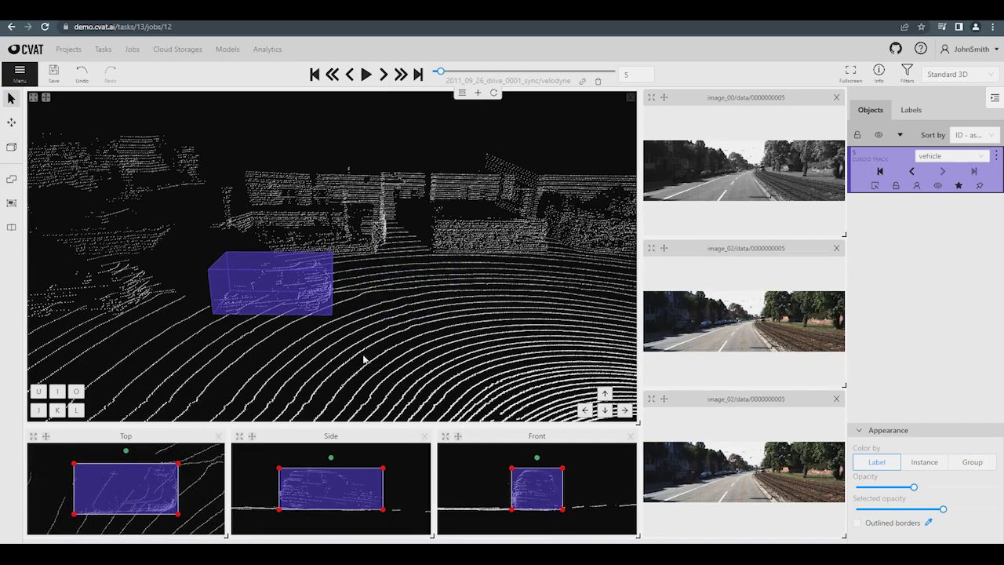
# Jump back to the frame 2 keyframe and step through frames 3–5 to check the interpolated cuboids.
pyautogui.click(913, 172)
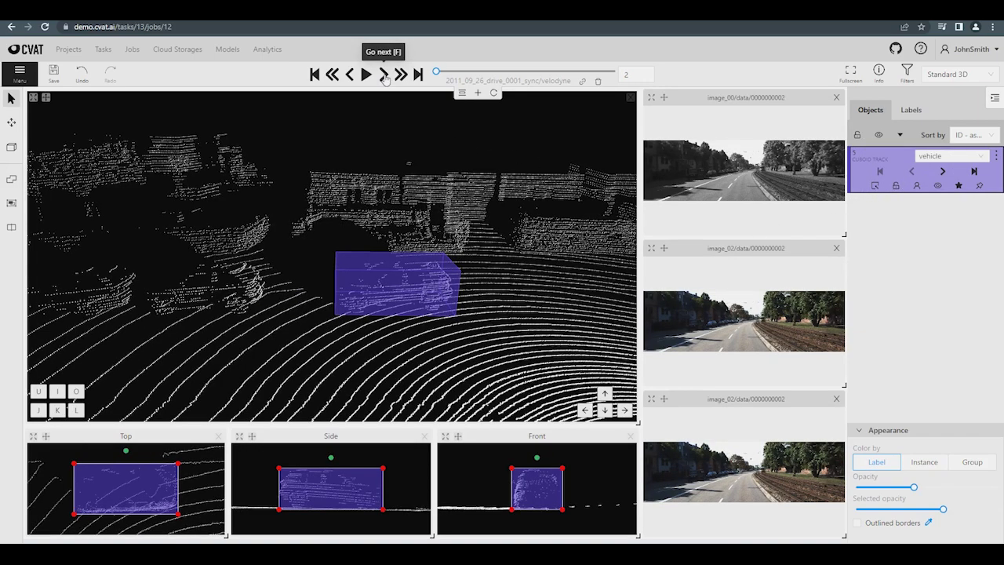
pyautogui.click(383, 74)
pyautogui.click(384, 74)
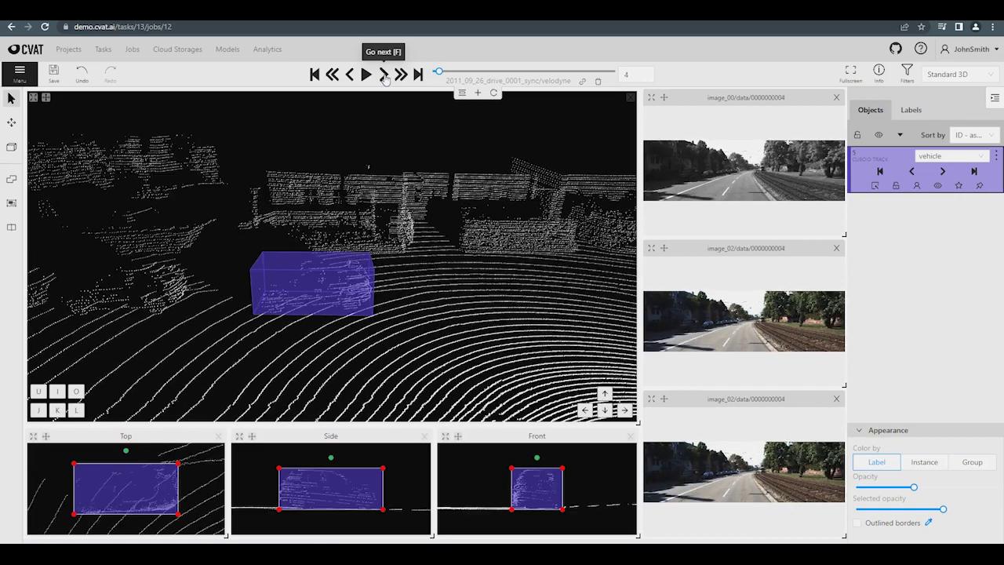
pyautogui.click(384, 74)
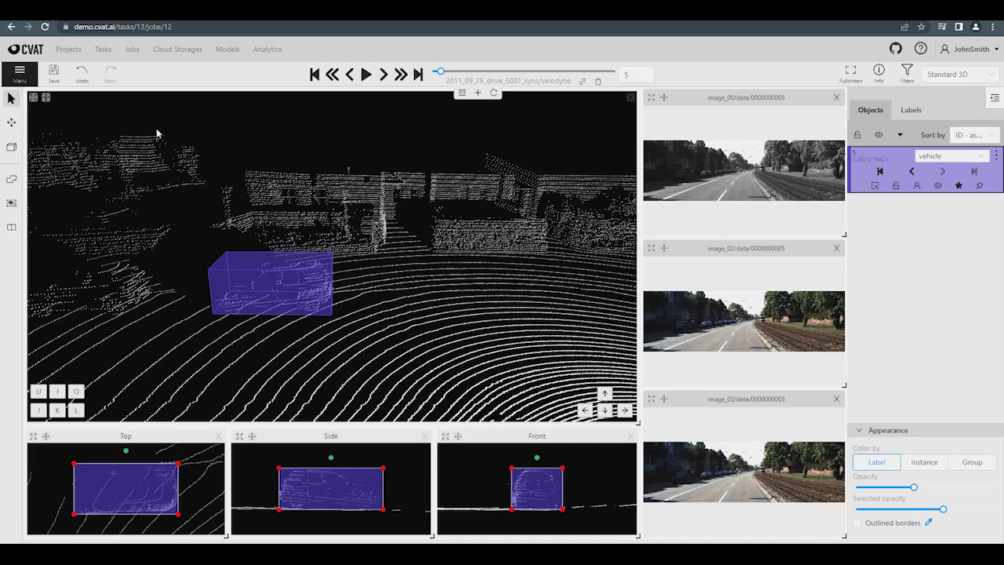
# Save annotations, then export the job 12 dataset in Kitti Raw Format 1.0 as a zip.
pyautogui.click(52, 79)
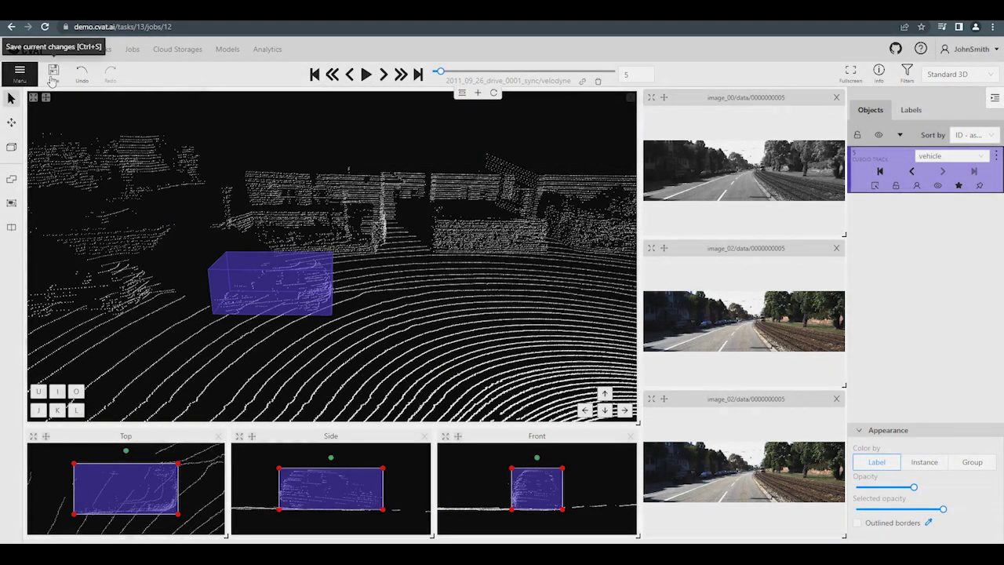
pyautogui.click(20, 73)
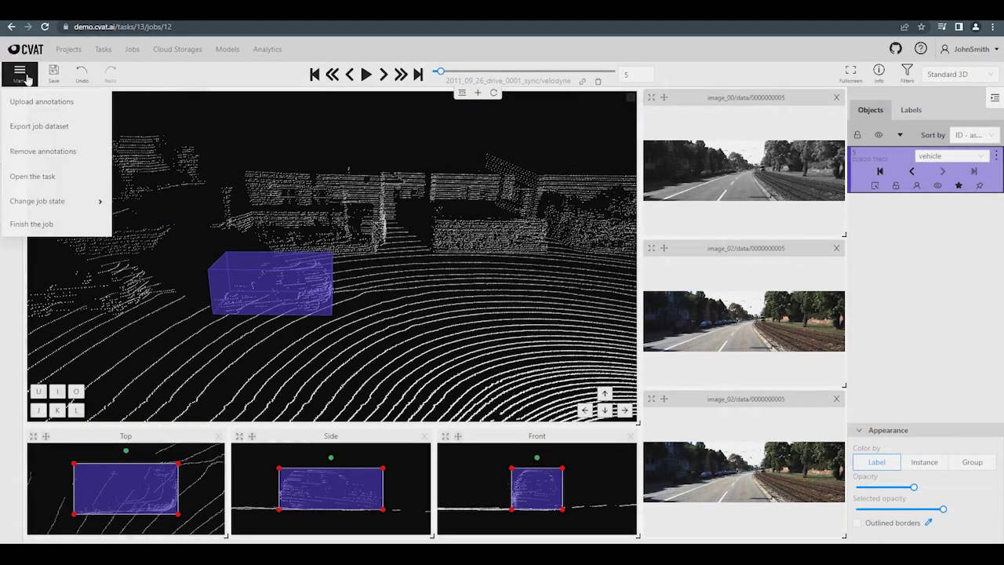
pyautogui.click(38, 126)
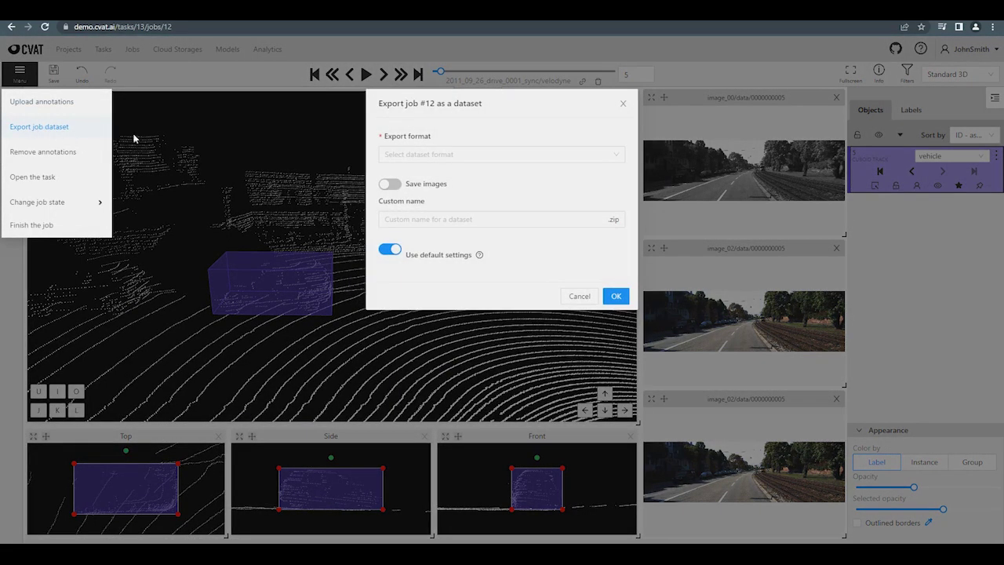
pyautogui.click(448, 154)
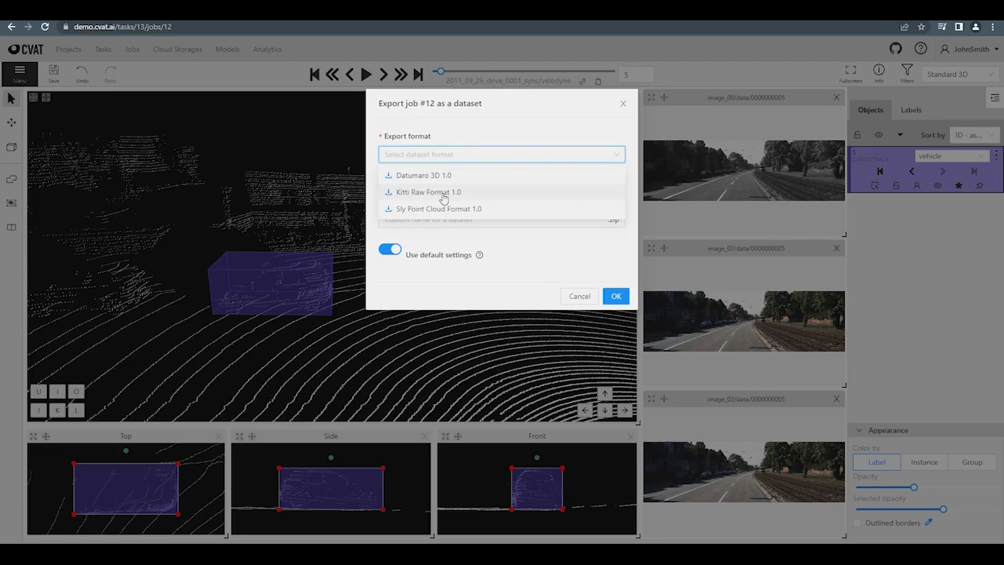
pyautogui.click(444, 199)
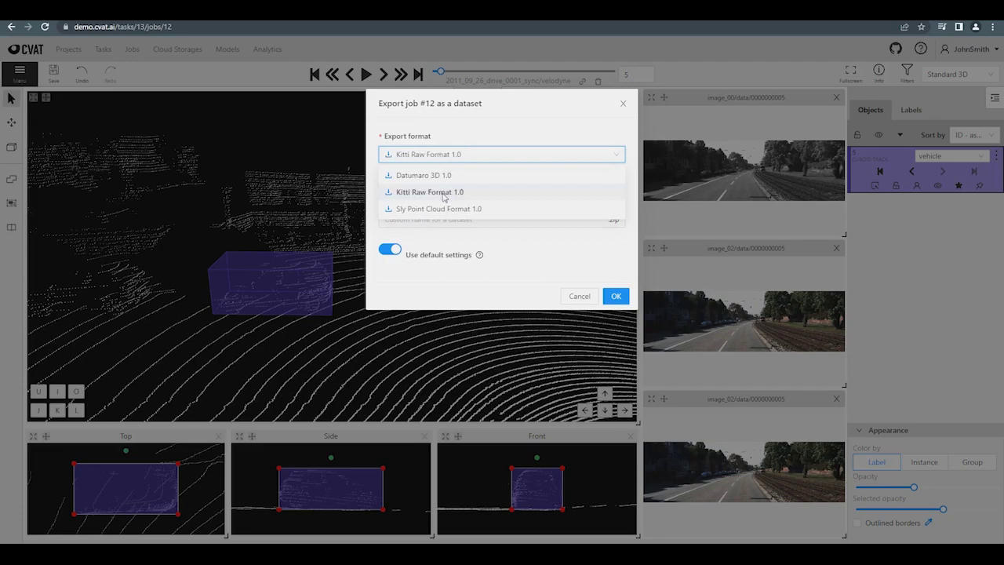
pyautogui.click(615, 296)
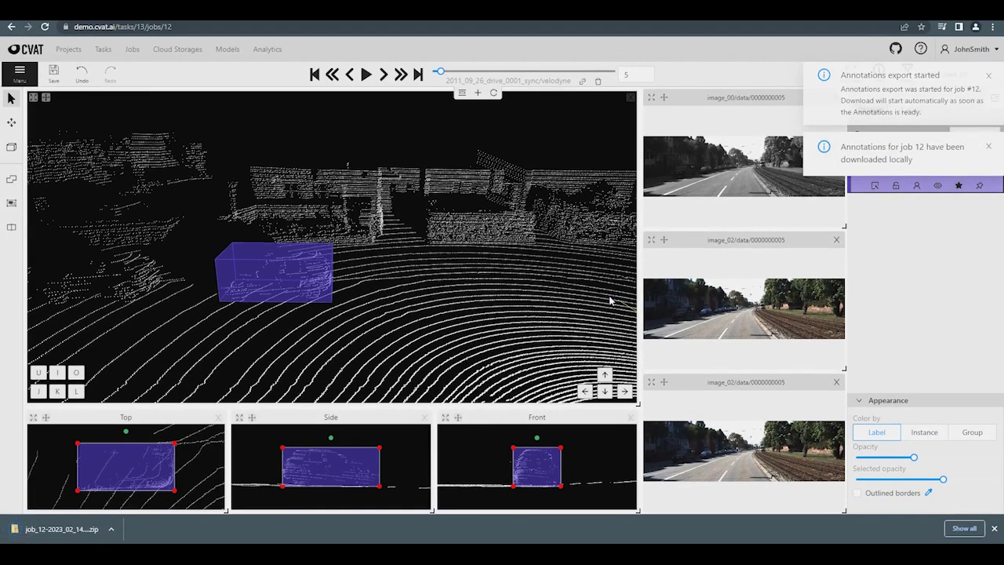
# Open the downloaded zip, read frame_list.txt in Notepad by scrolling through it, then close Notepad.
pyautogui.click(41, 534)
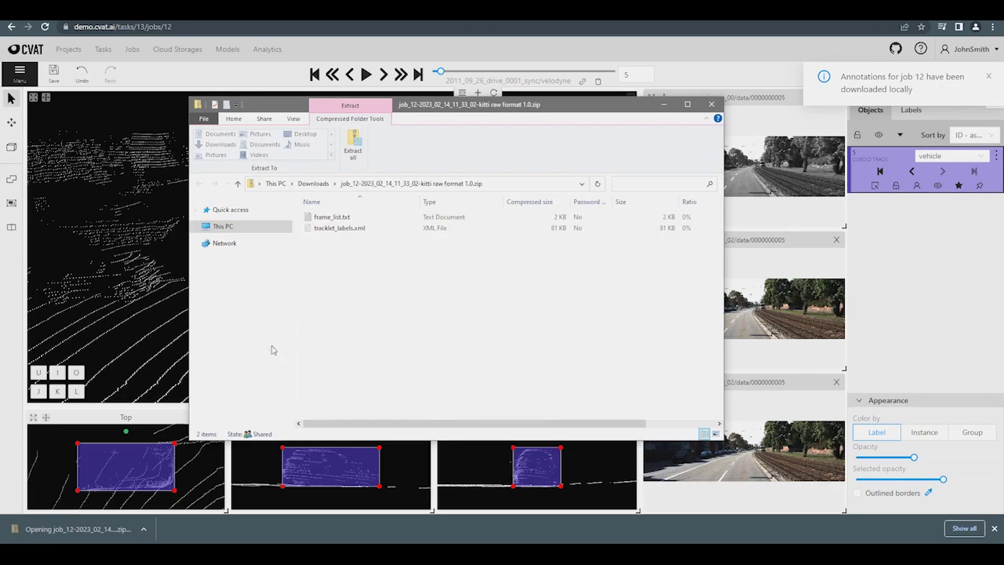
pyautogui.click(347, 218)
pyautogui.doubleClick(347, 219)
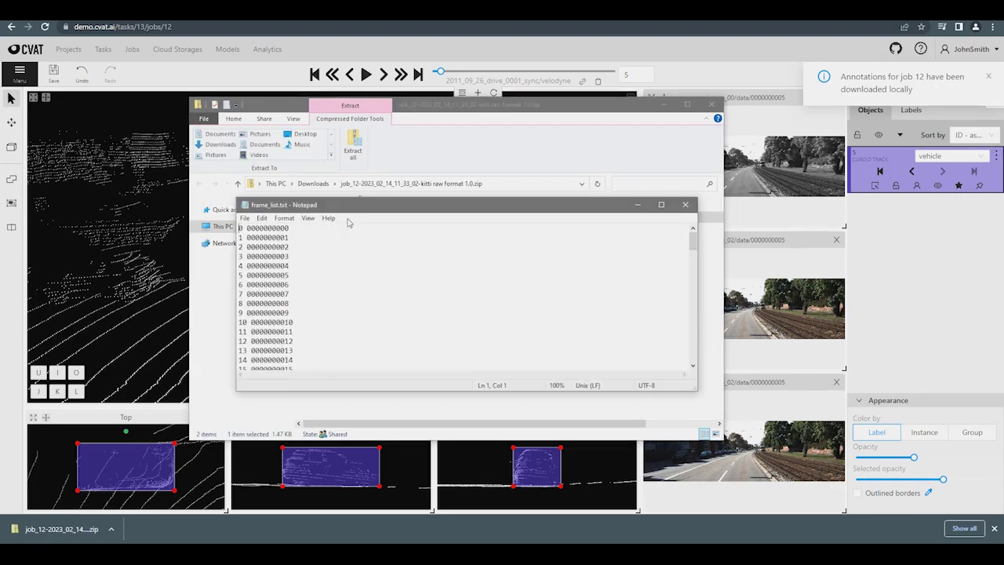
pyautogui.scroll(-18, 343, 251)
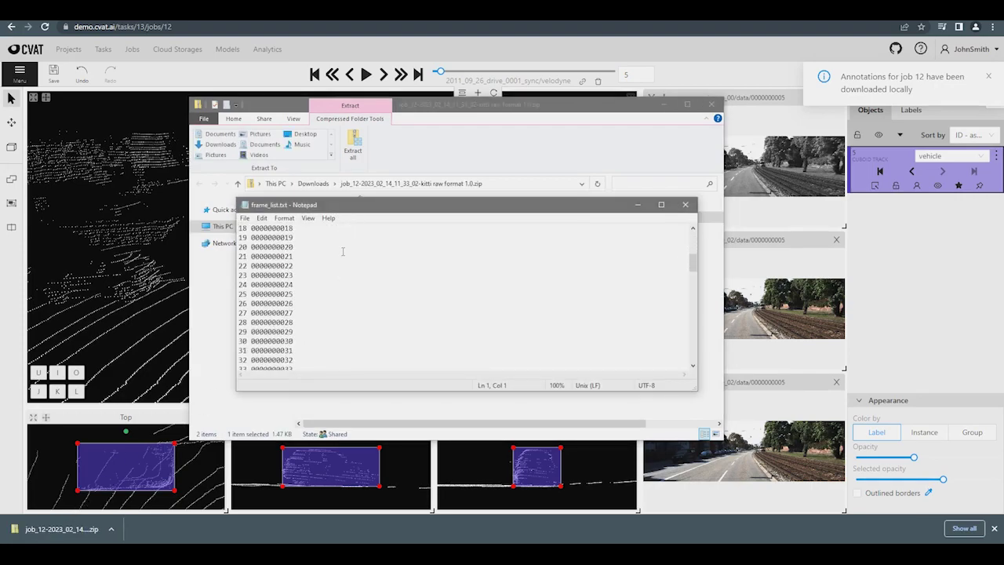
pyautogui.scroll(-8, 342, 251)
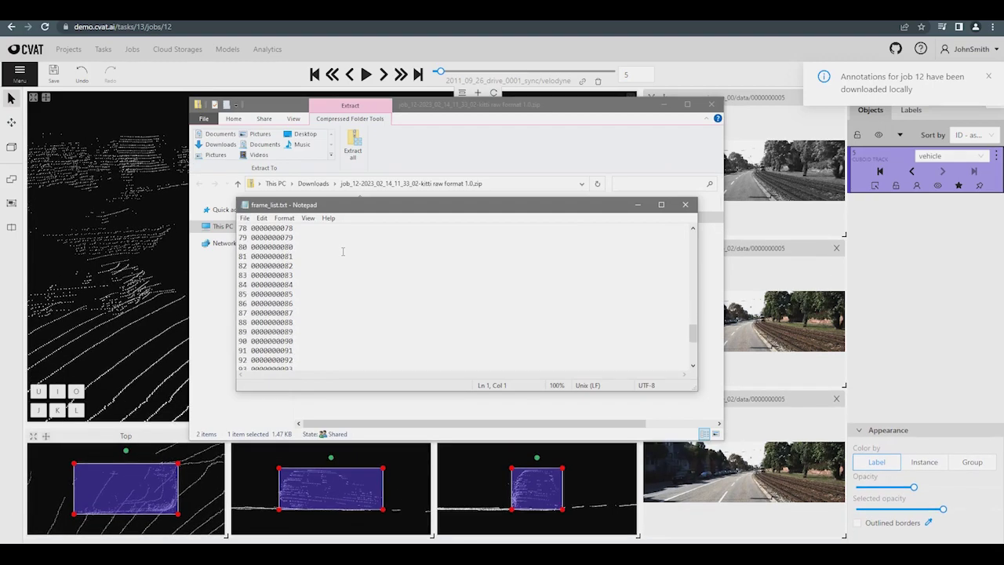
pyautogui.click(685, 204)
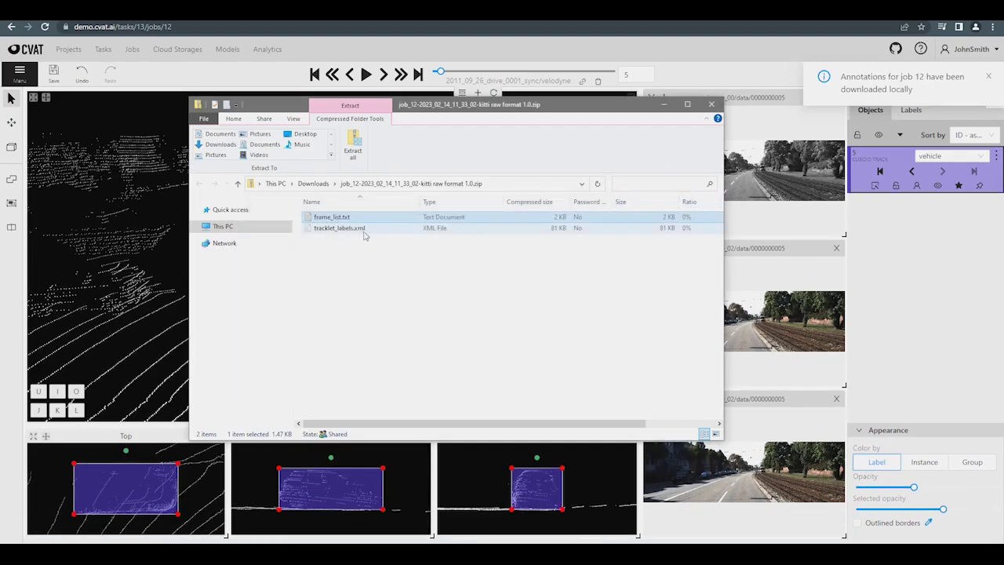